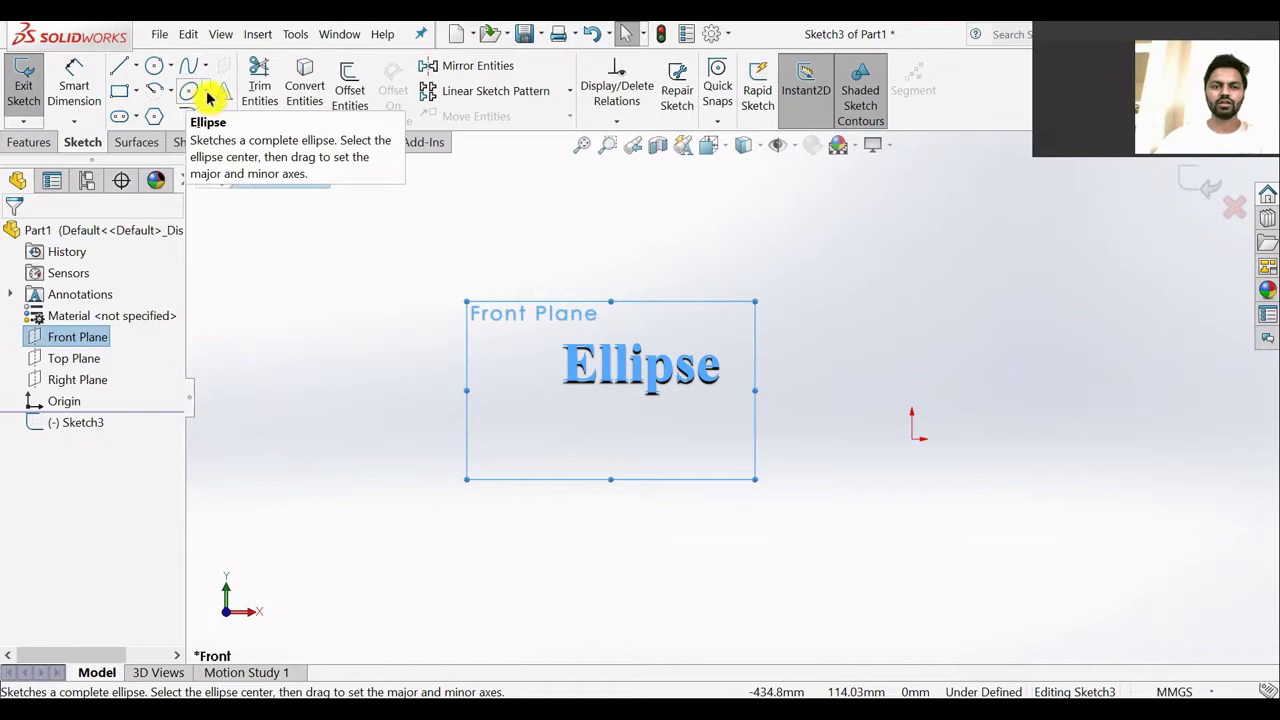
- Sketch a horizontal ellipse to the upper left of the origin, with radii of about 113 mm and 33 mm
{"action": "left_click", "coordinate": [205, 92]}
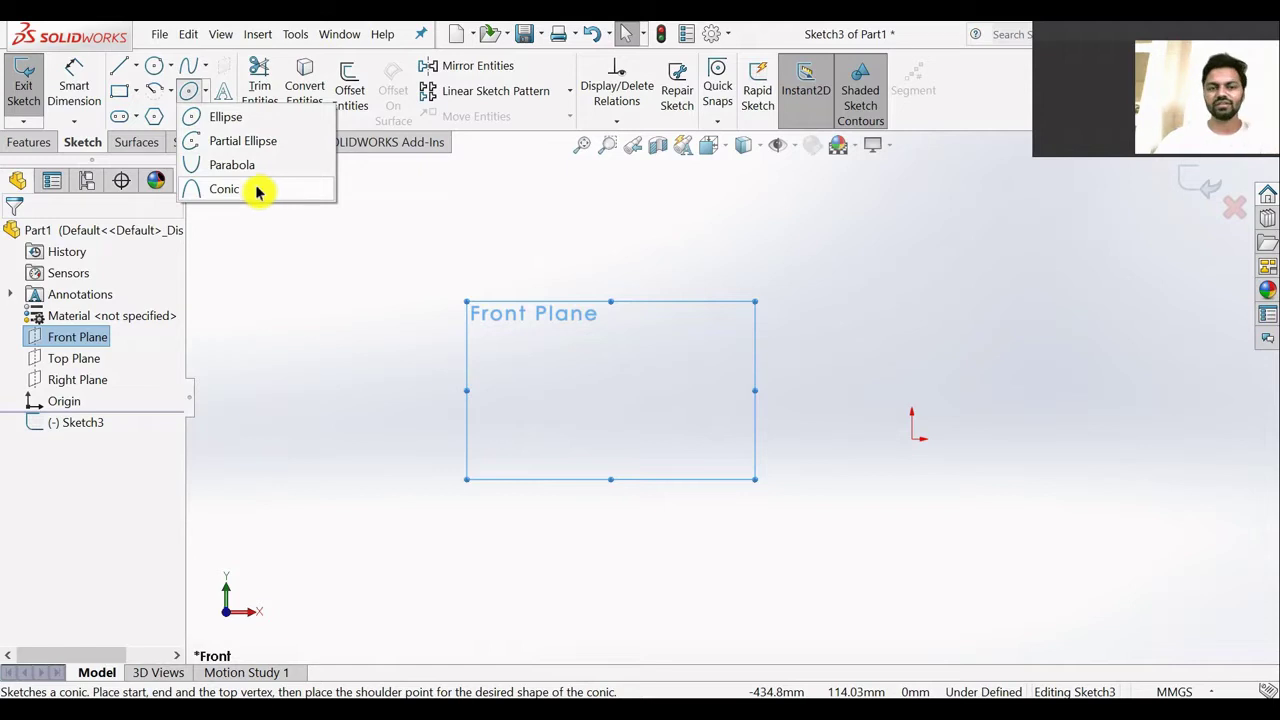
{"action": "left_click", "coordinate": [225, 118]}
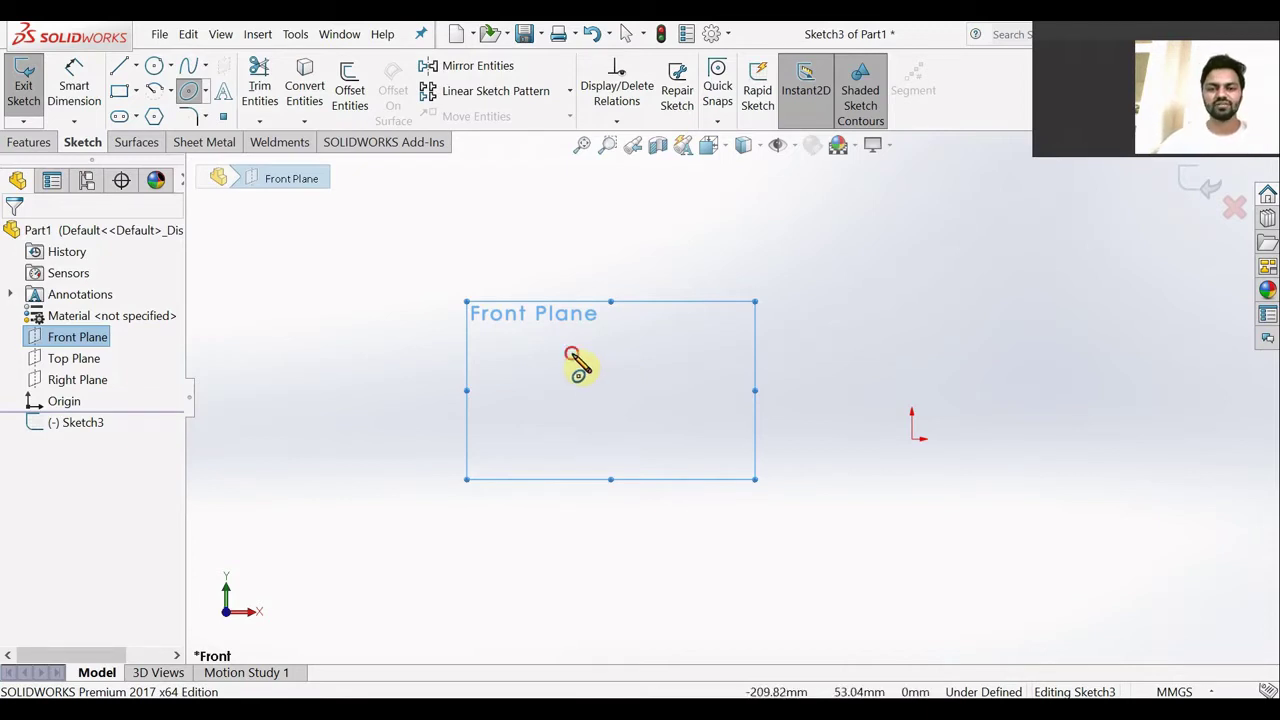
{"action": "left_click", "coordinate": [572, 352]}
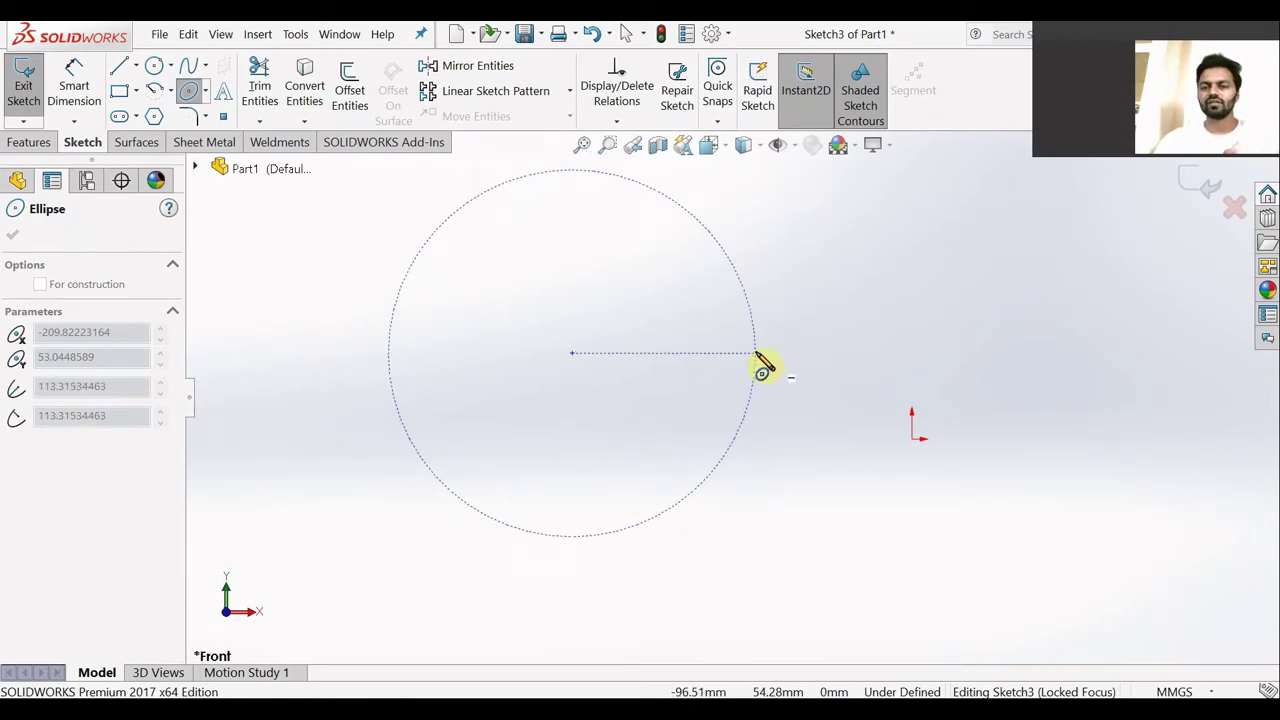
{"action": "left_click", "coordinate": [757, 354]}
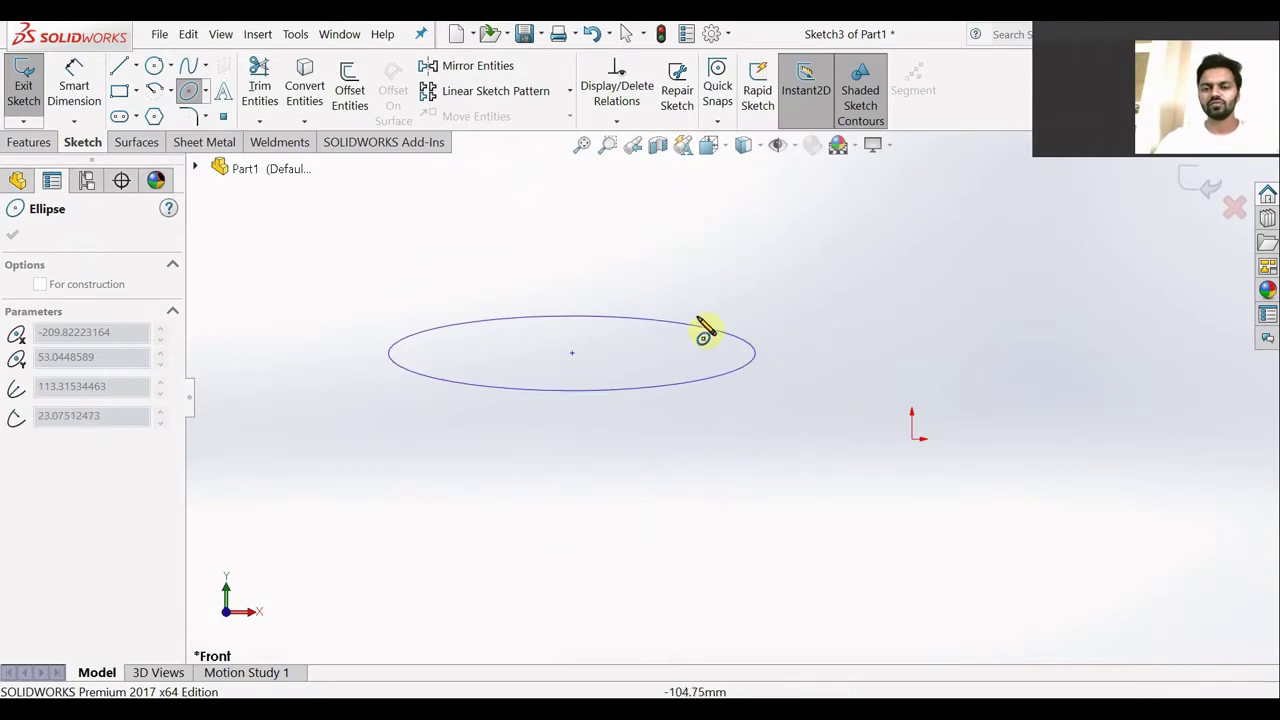
{"action": "left_click", "coordinate": [575, 313]}
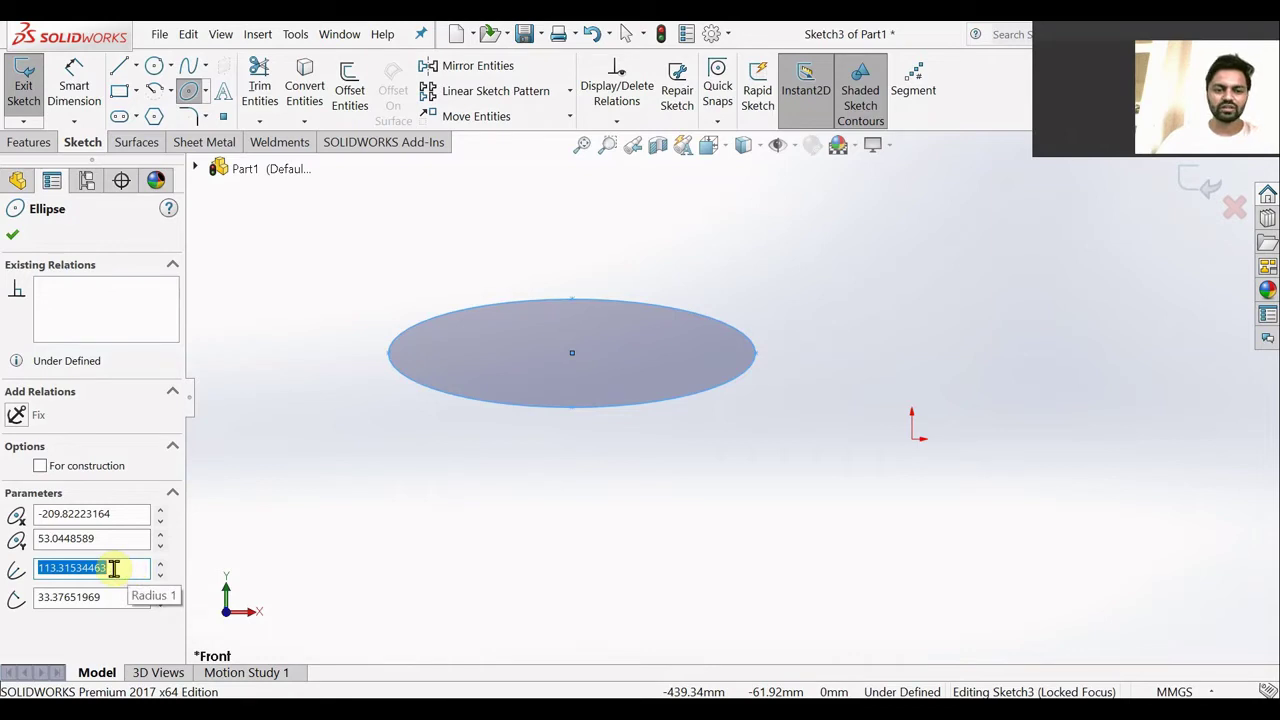
- Set the ellipse's first radius to 100 mm and its second radius to 30 mm
{"action": "type", "text": "100"}
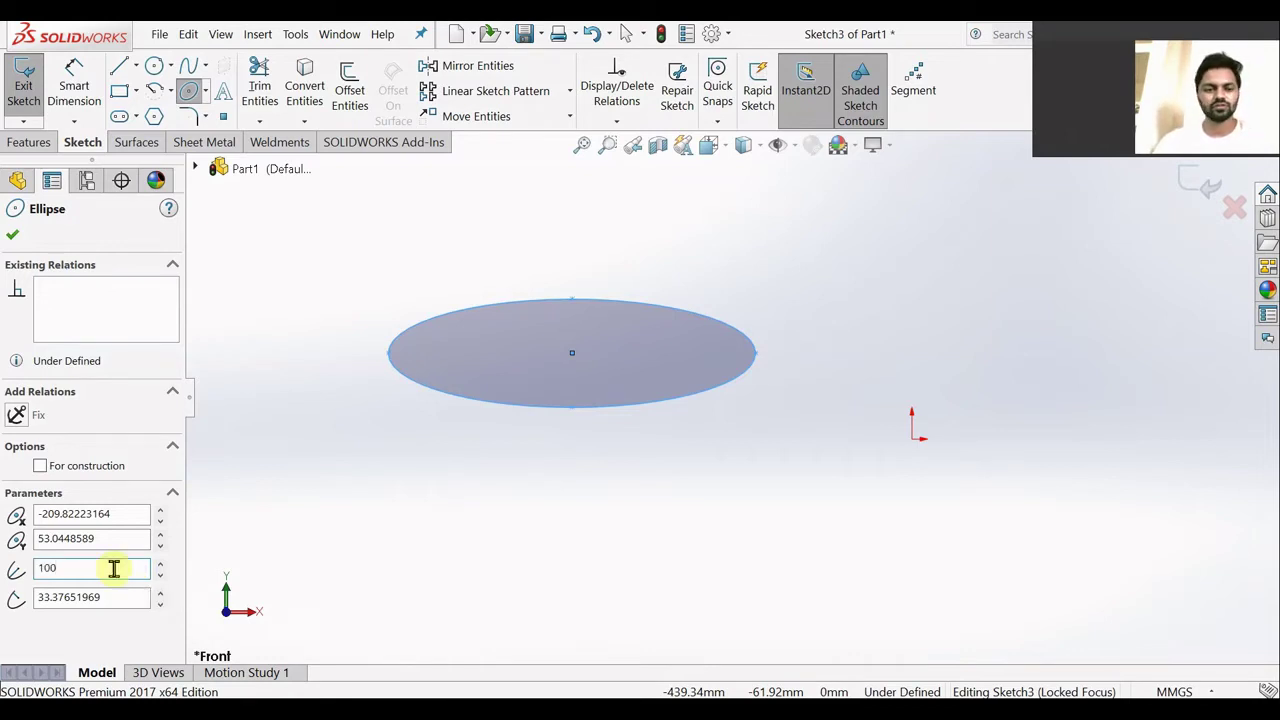
{"action": "key", "text": "Return"}
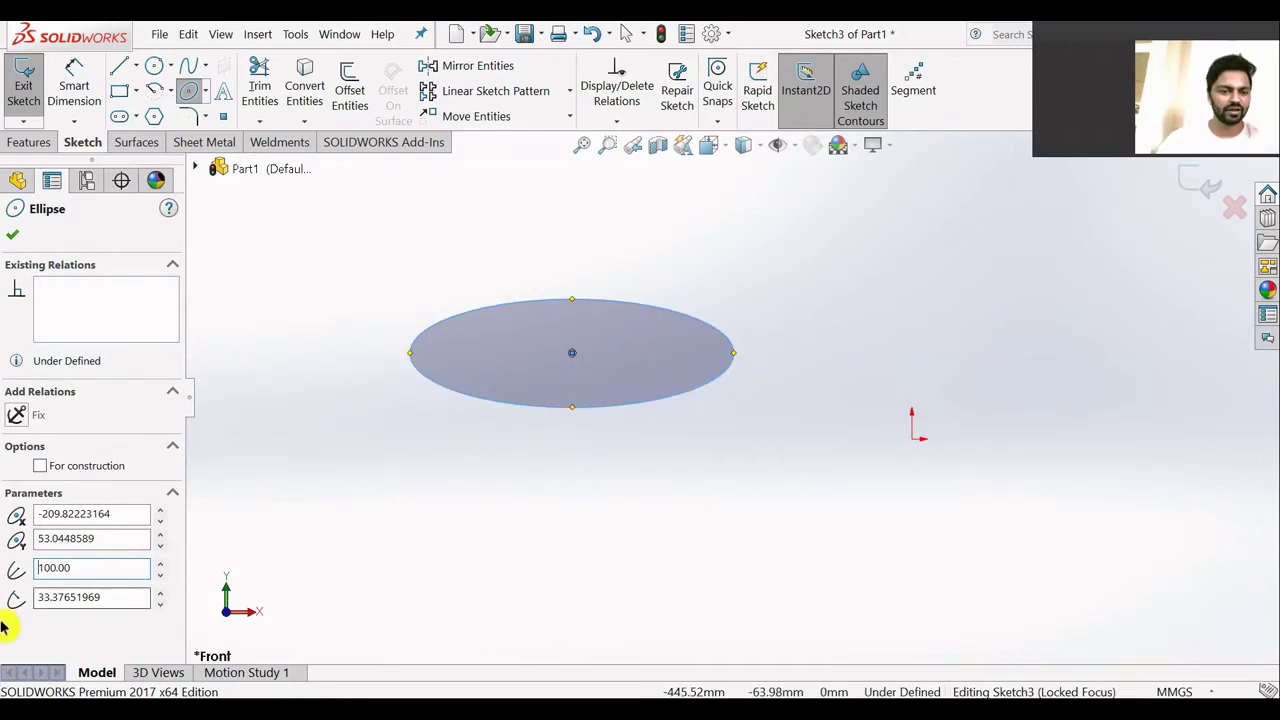
{"action": "left_click", "coordinate": [120, 599]}
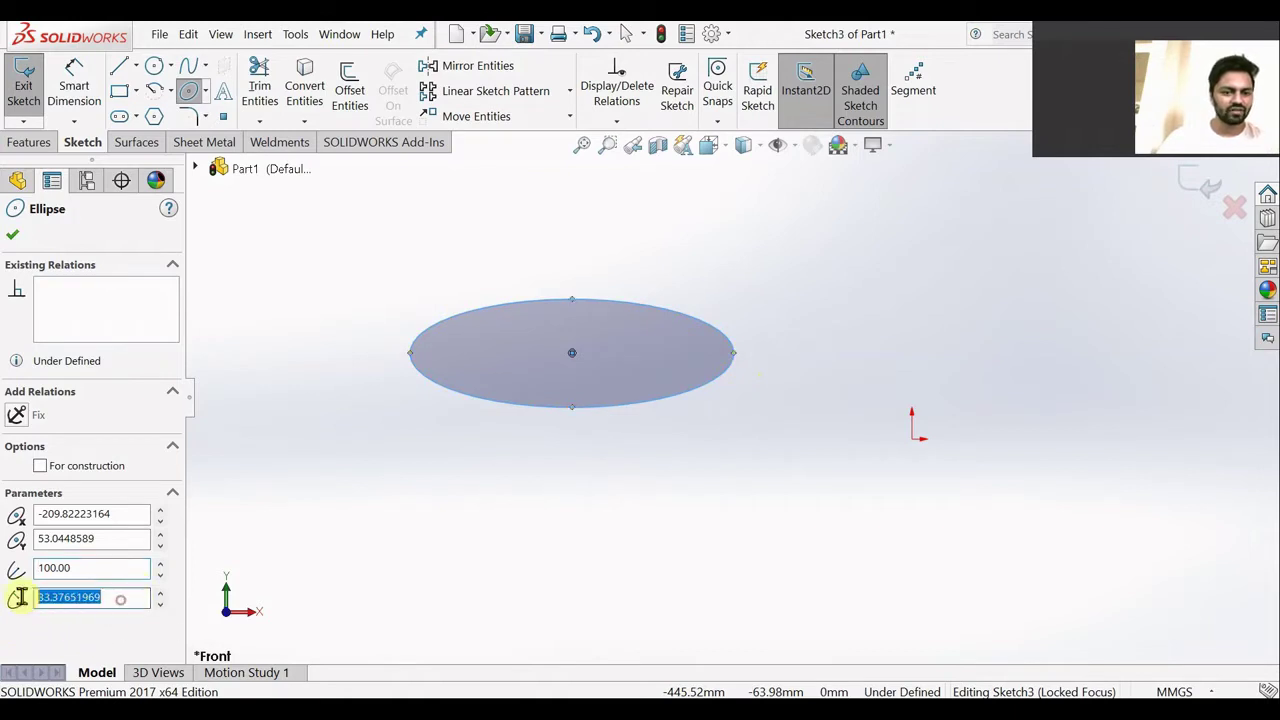
{"action": "type", "text": "3"}
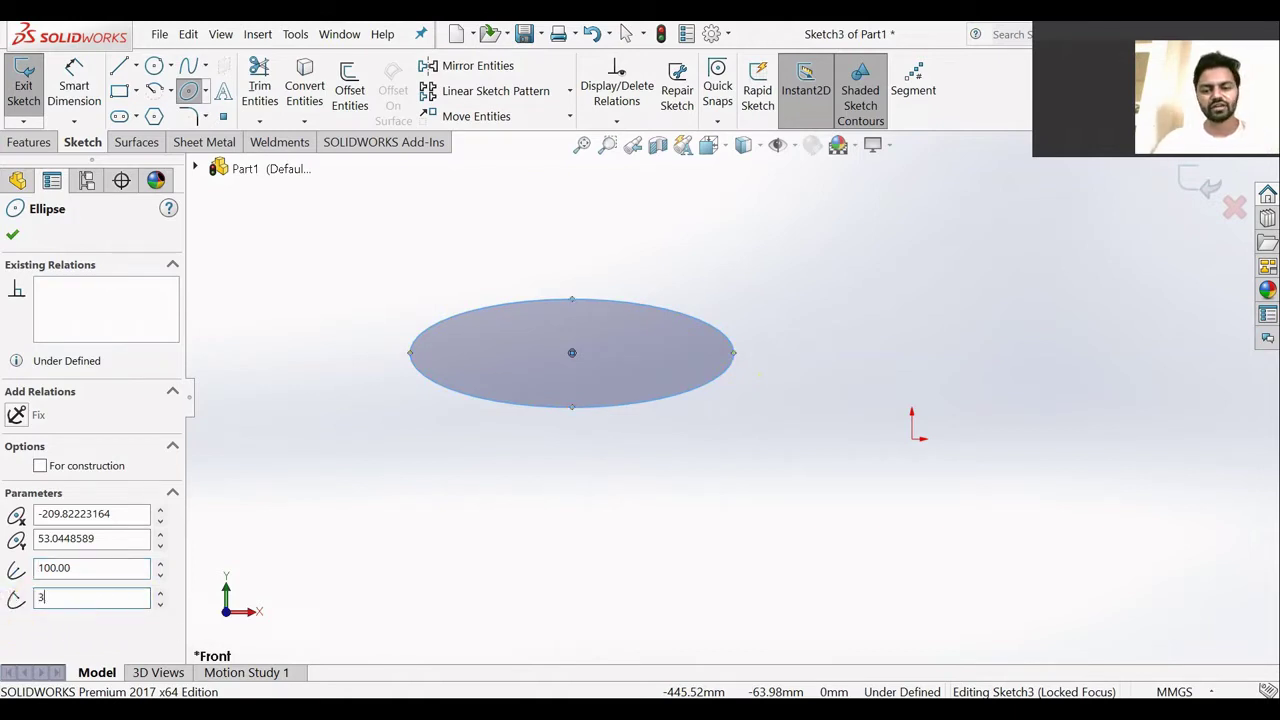
{"action": "type", "text": "0"}
{"action": "key", "text": "Return"}
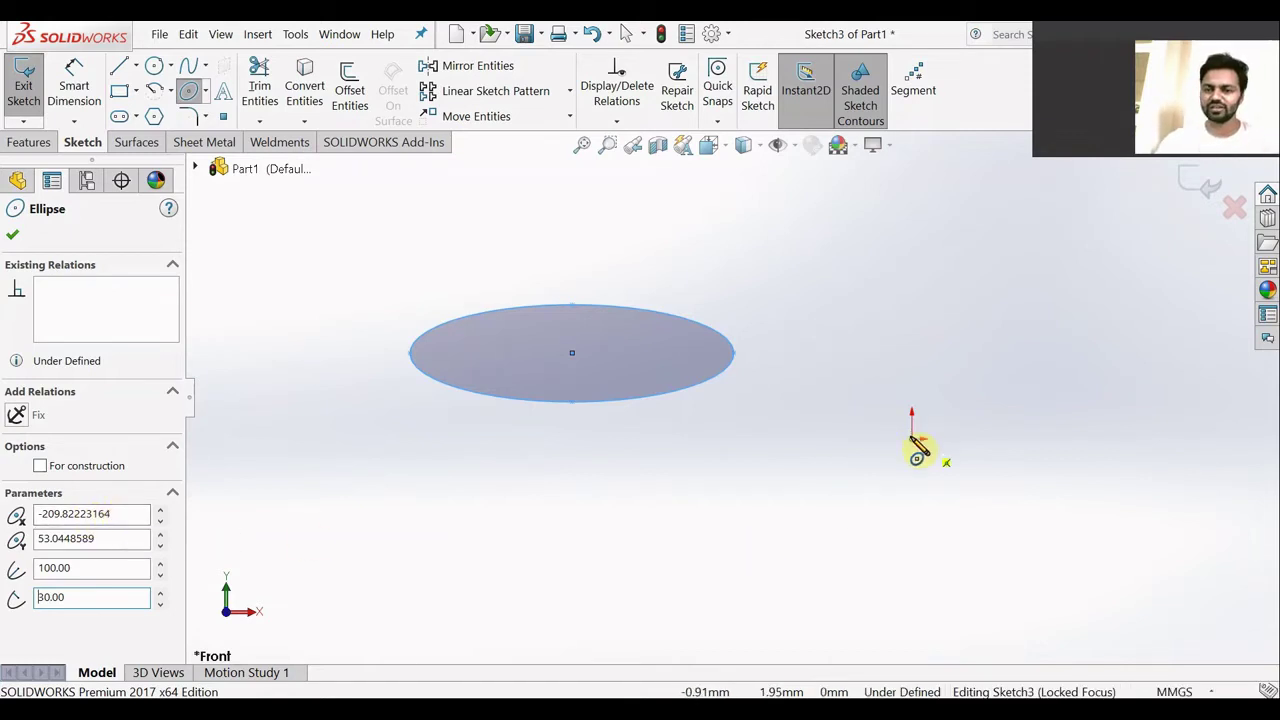
- Set the ellipse's centre coordinates to X 0 and Y 0 and finish the ellipse
{"action": "left_click_drag", "start_coordinate": [130, 514], "coordinate": [22, 527]}
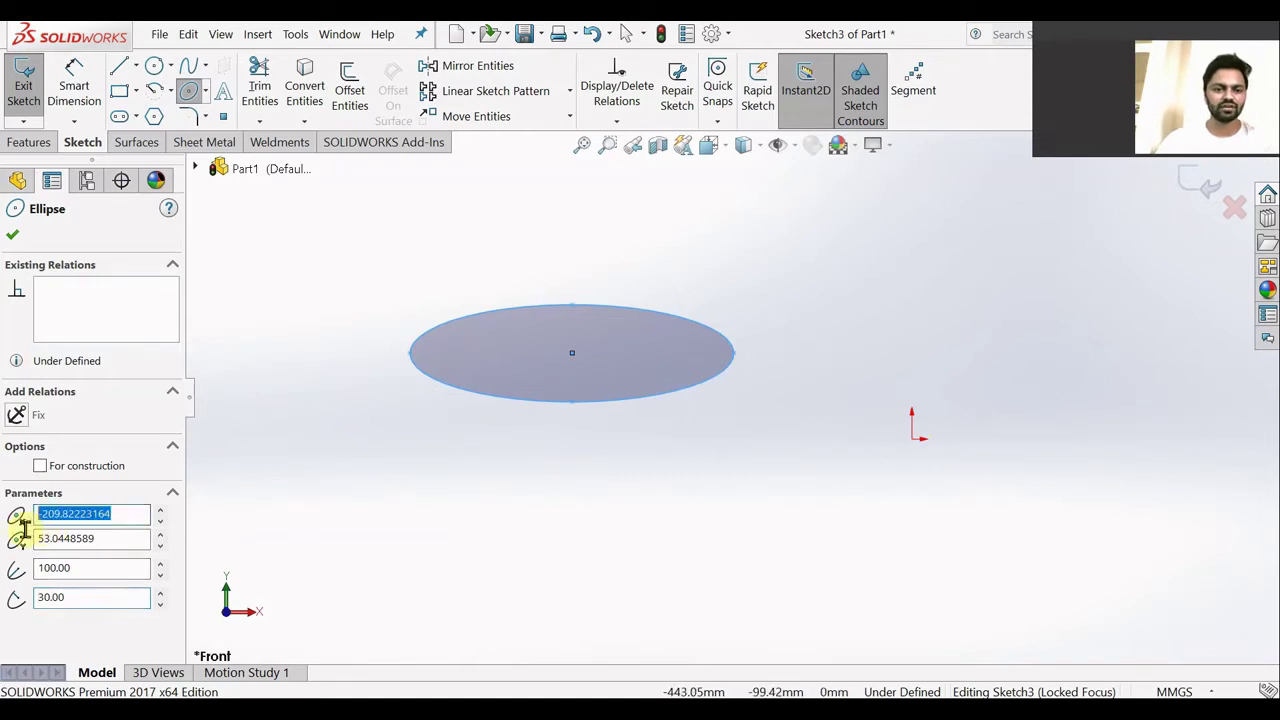
{"action": "type", "text": "0"}
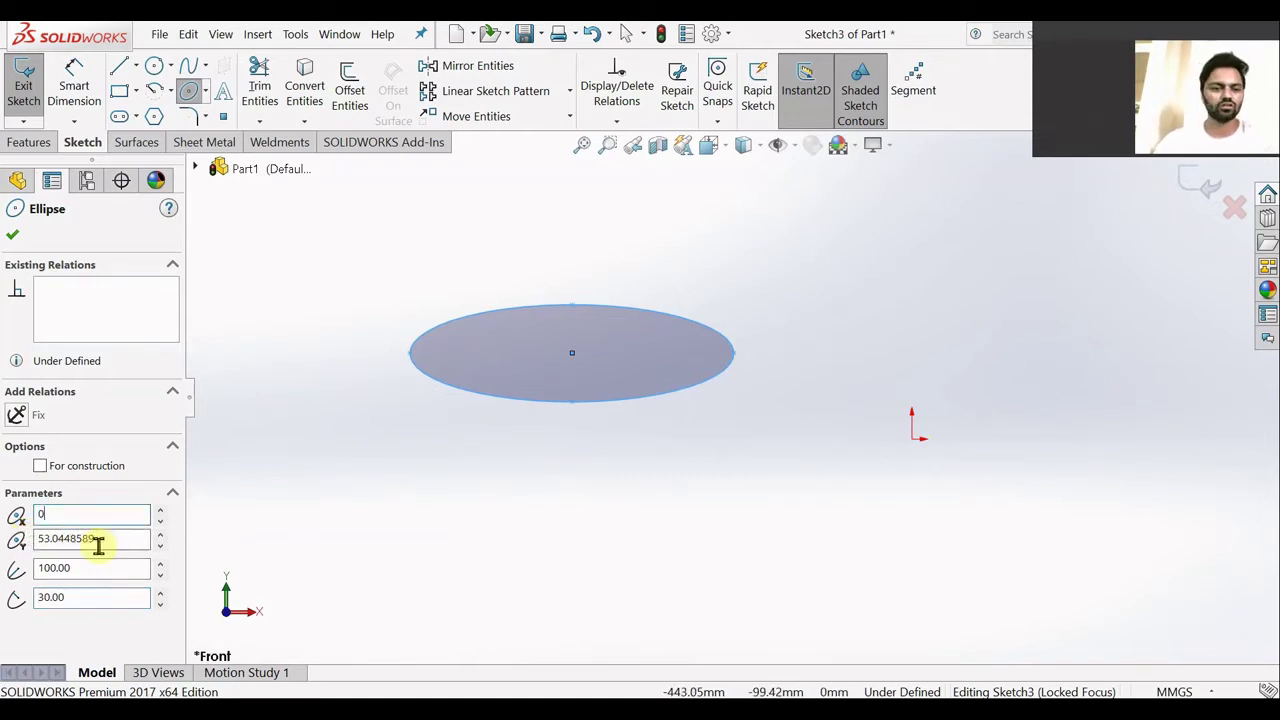
{"action": "left_click_drag", "start_coordinate": [98, 543], "coordinate": [8, 552]}
{"action": "type", "text": "0"}
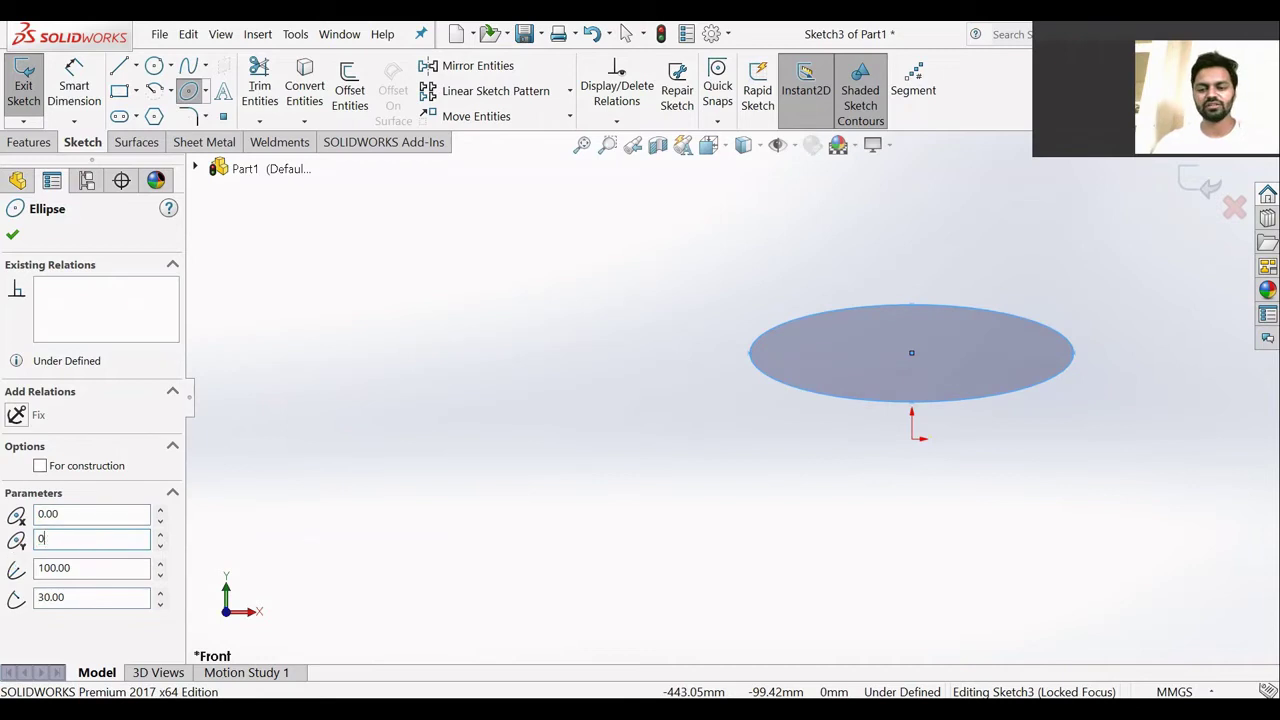
{"action": "key", "text": "Return"}
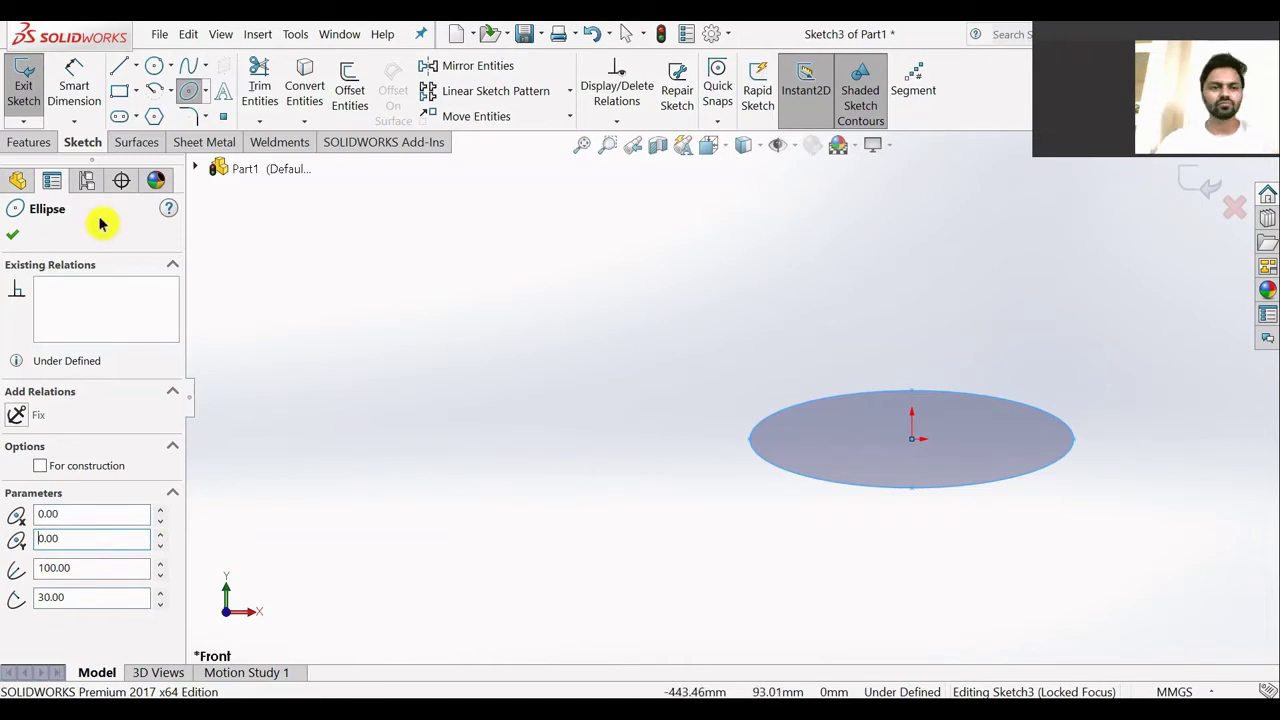
{"action": "left_click", "coordinate": [16, 236]}
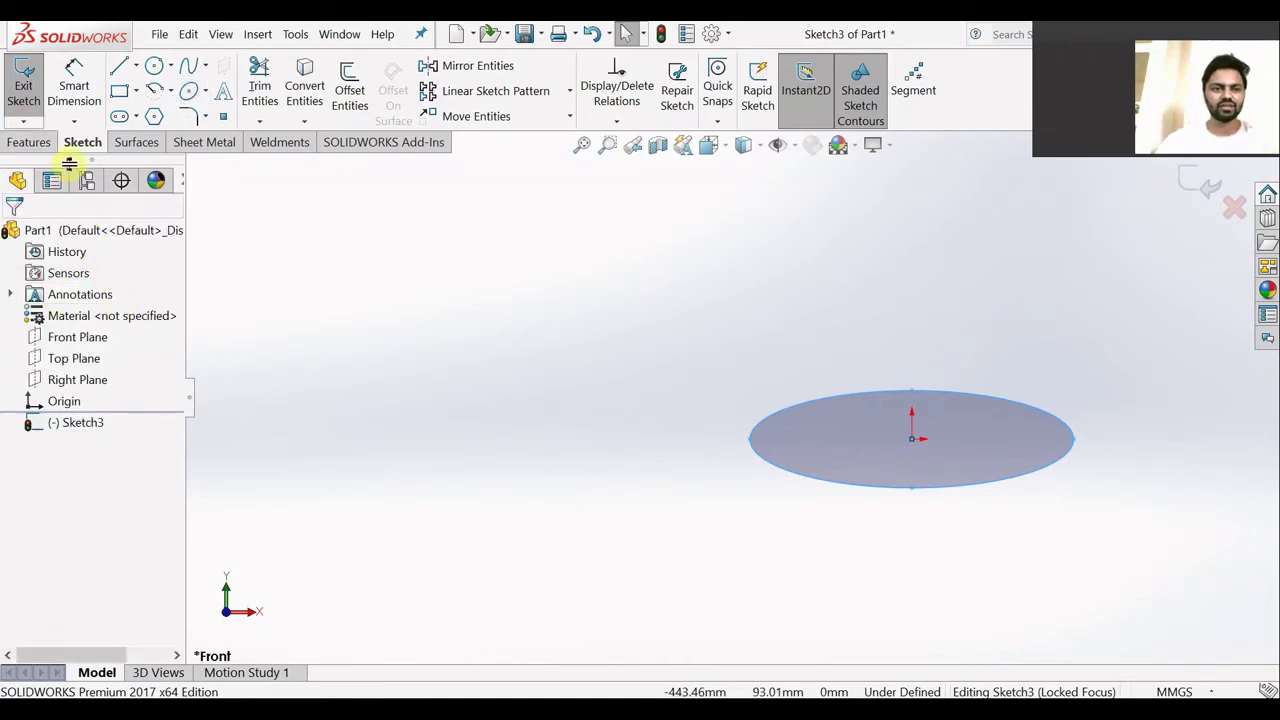
- Dimension the ellipse's major radius from its centre to its right-hand vertex, placing the dimension above the ellipse
{"action": "right_click_drag", "start_coordinate": [480, 493], "coordinate": [484, 315]}
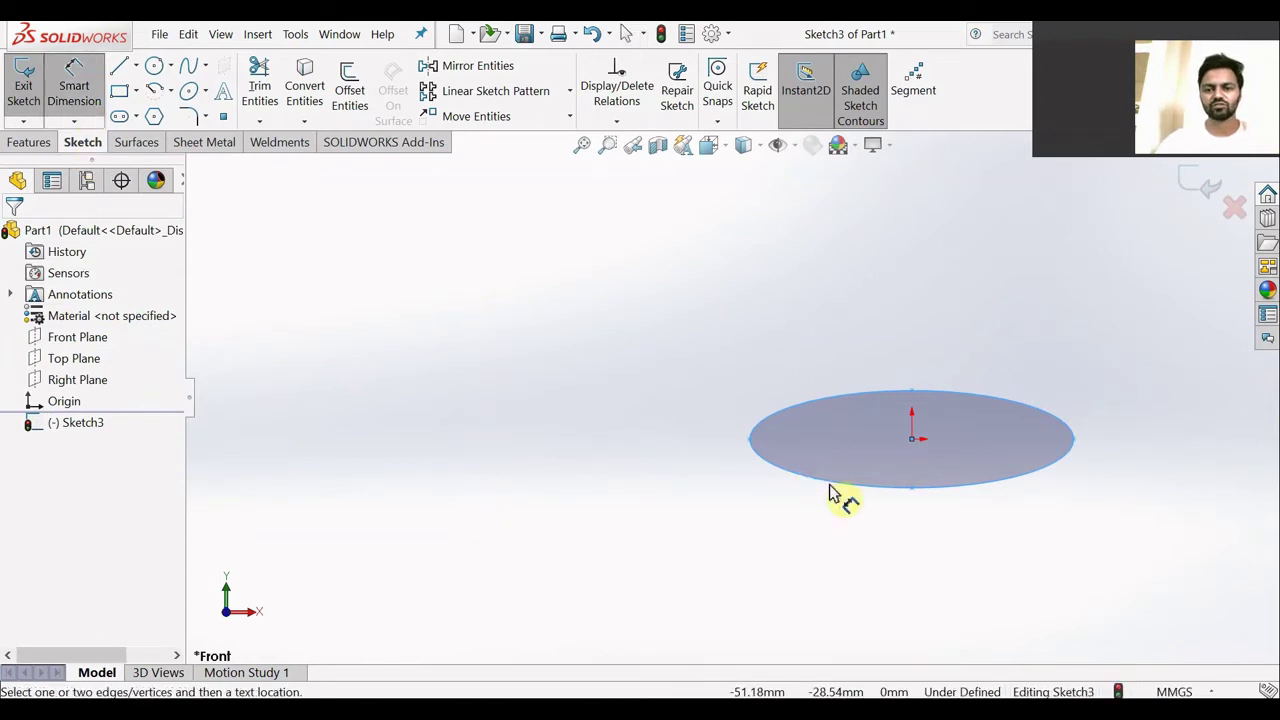
{"action": "left_click", "coordinate": [913, 440]}
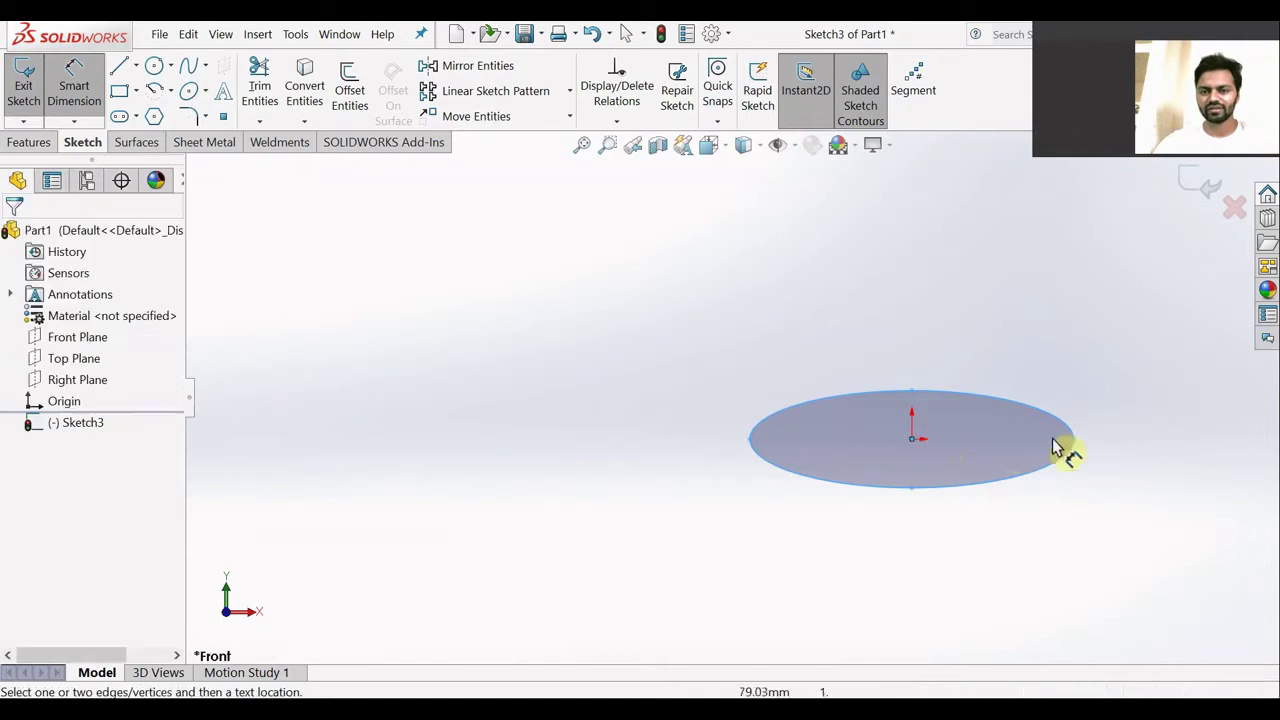
{"action": "left_click", "coordinate": [1074, 438]}
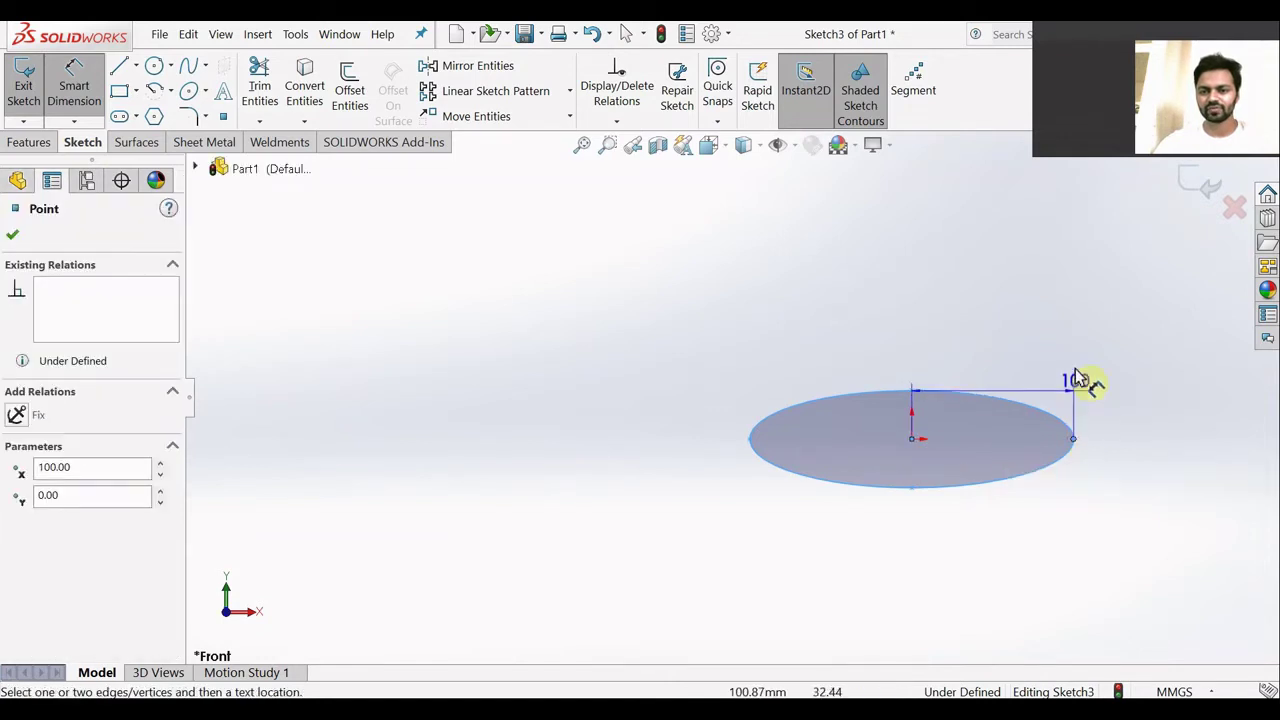
{"action": "left_click", "coordinate": [1079, 361]}
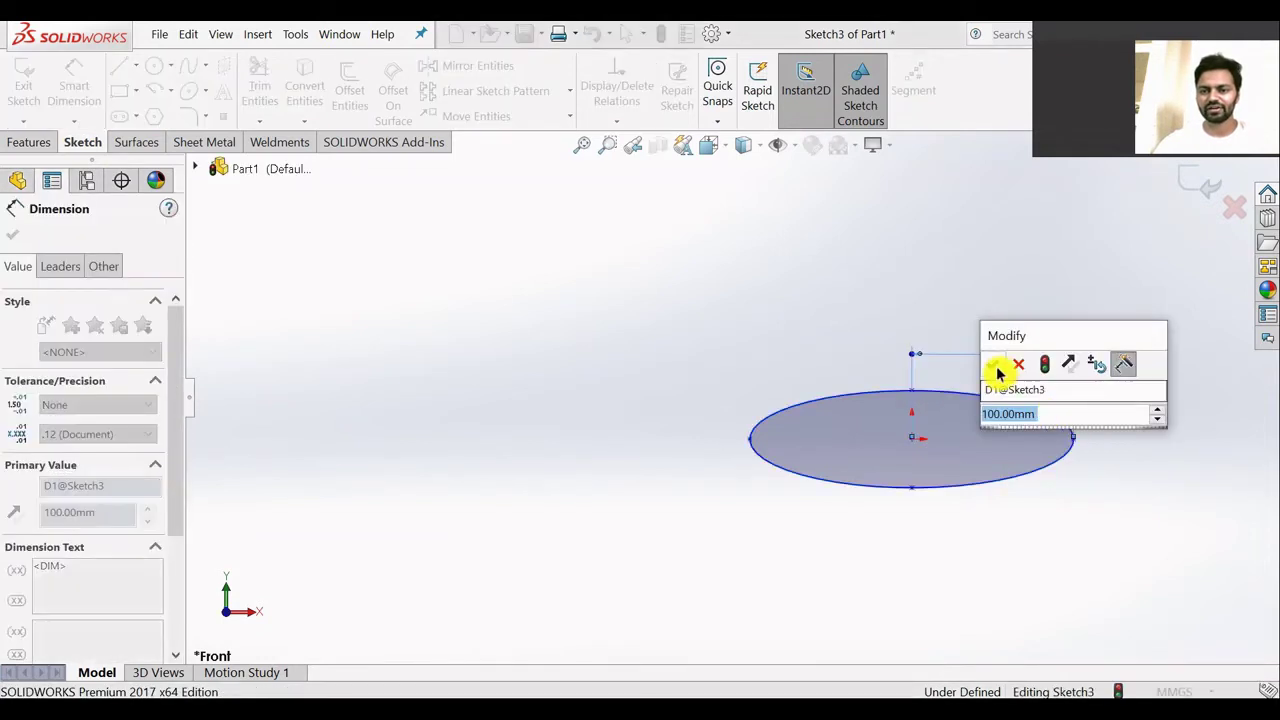
{"action": "left_click", "coordinate": [993, 365]}
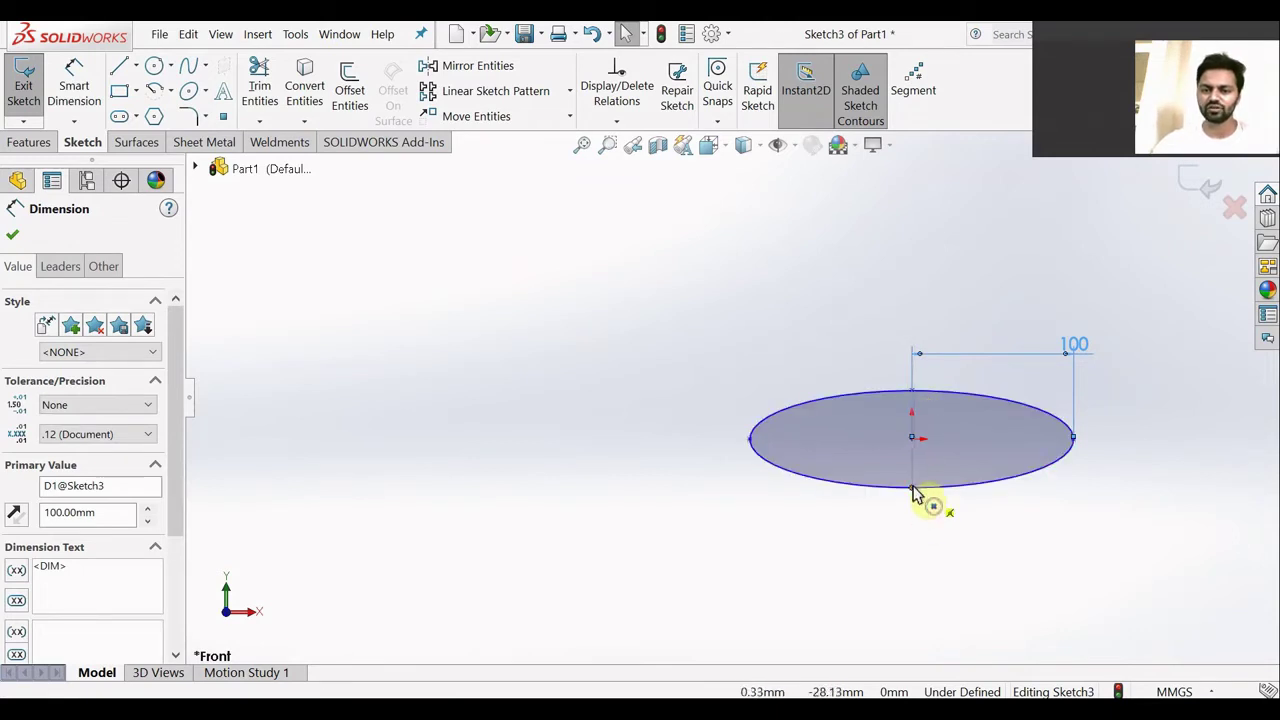
{"action": "left_click", "coordinate": [876, 496]}
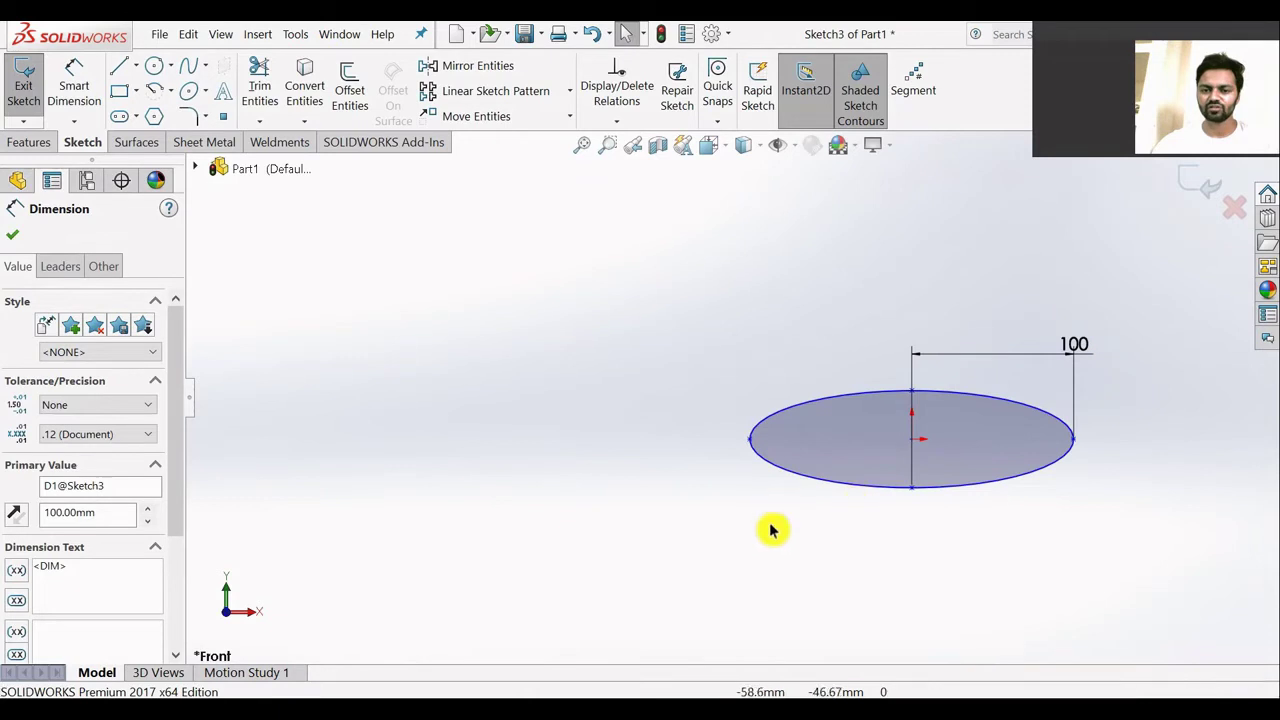
{"action": "left_click", "coordinate": [576, 407]}
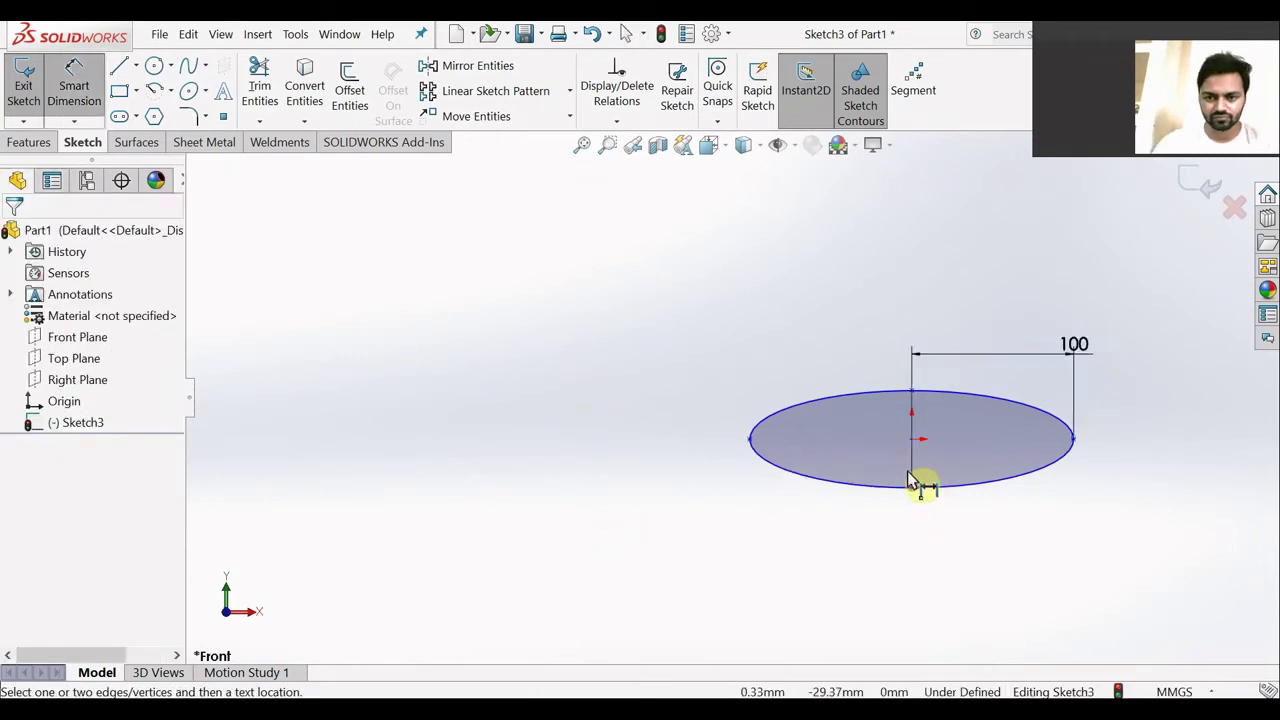
{"action": "key", "text": "Escape"}
{"action": "left_click", "coordinate": [913, 441]}
{"action": "left_click", "coordinate": [779, 462]}
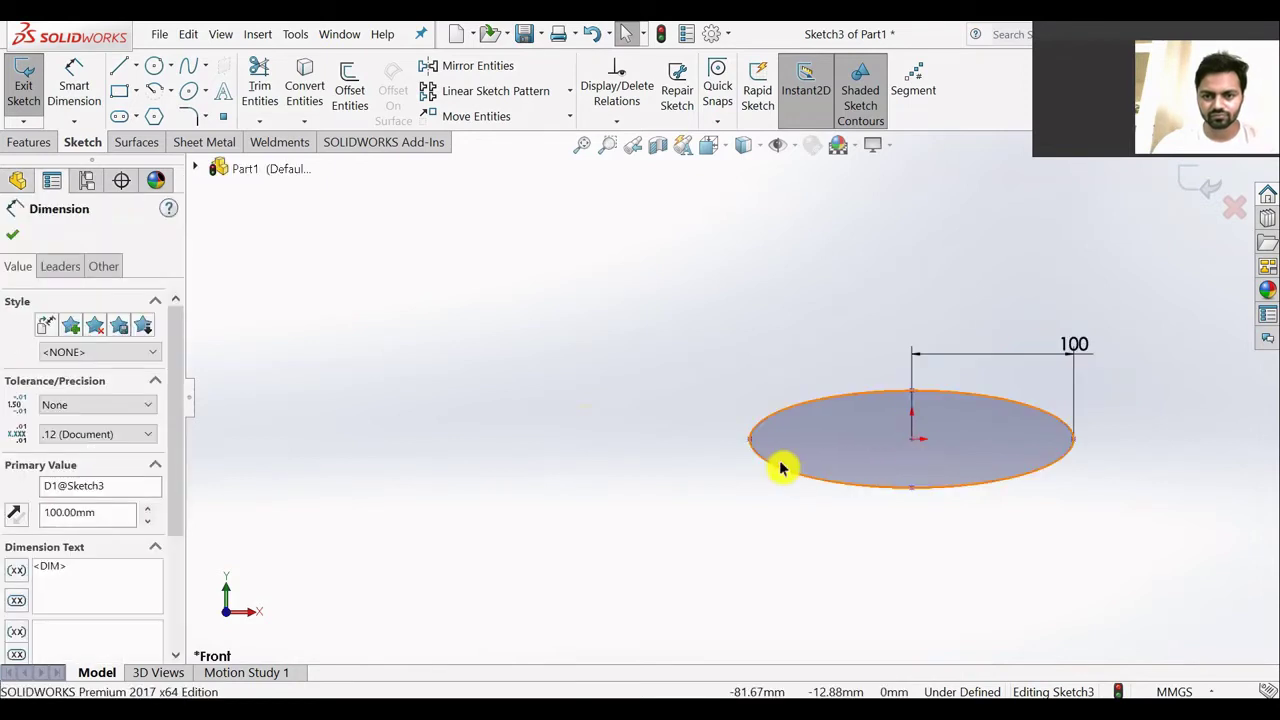
{"action": "left_click", "coordinate": [725, 466]}
- Dimension the ellipse's minor radius from its centre to its lowest point, placing the dimension to the left of the ellipse
{"action": "right_click_drag", "start_coordinate": [668, 525], "coordinate": [689, 363]}
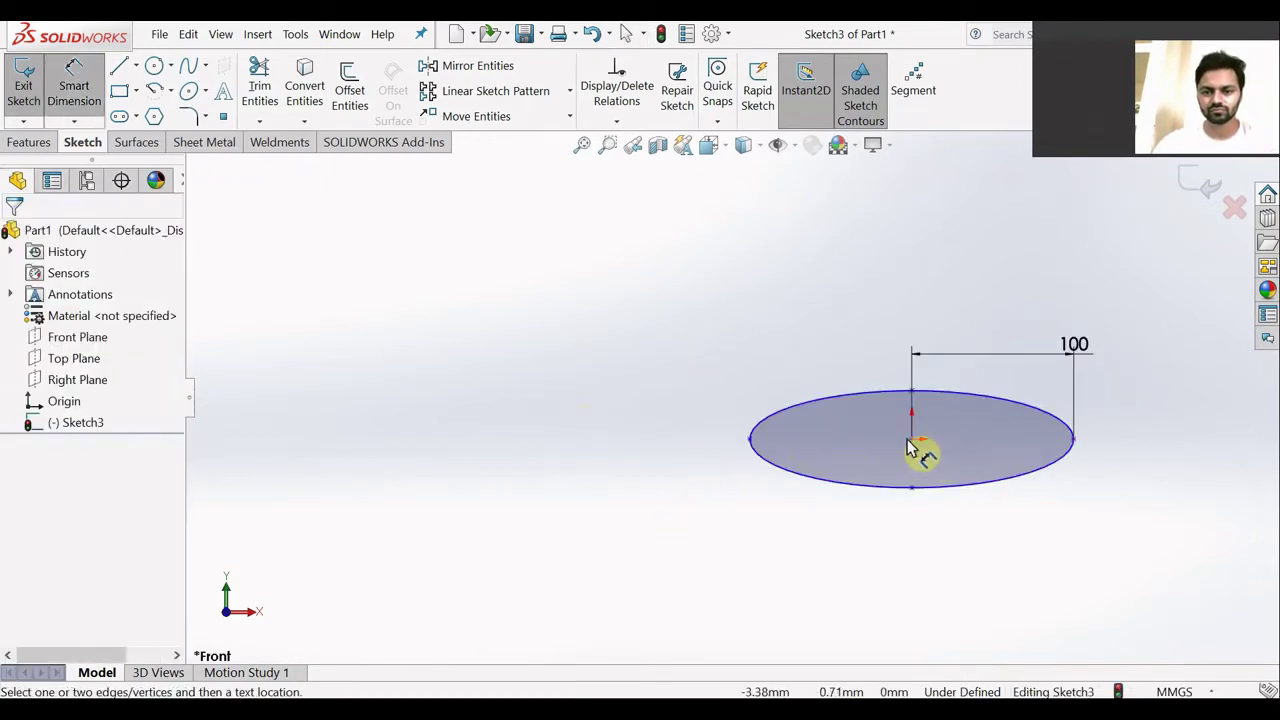
{"action": "left_click", "coordinate": [910, 441]}
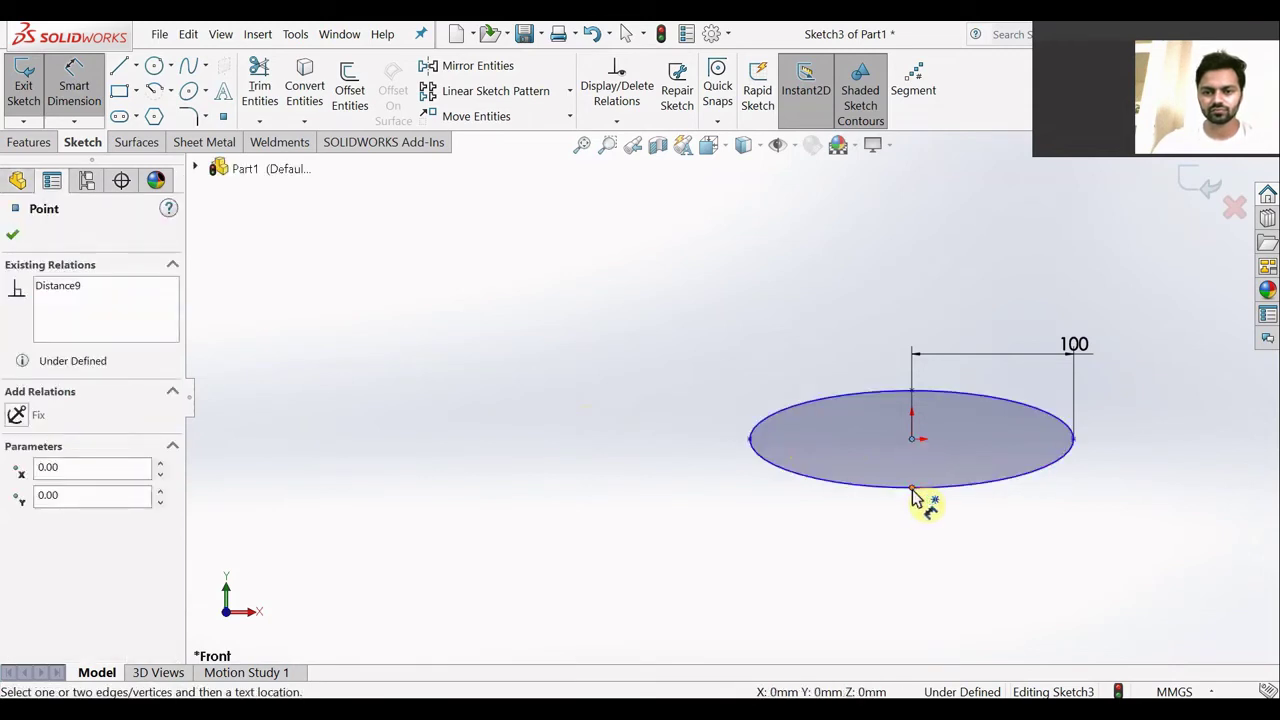
{"action": "left_click", "coordinate": [911, 488]}
{"action": "left_click", "coordinate": [718, 500]}
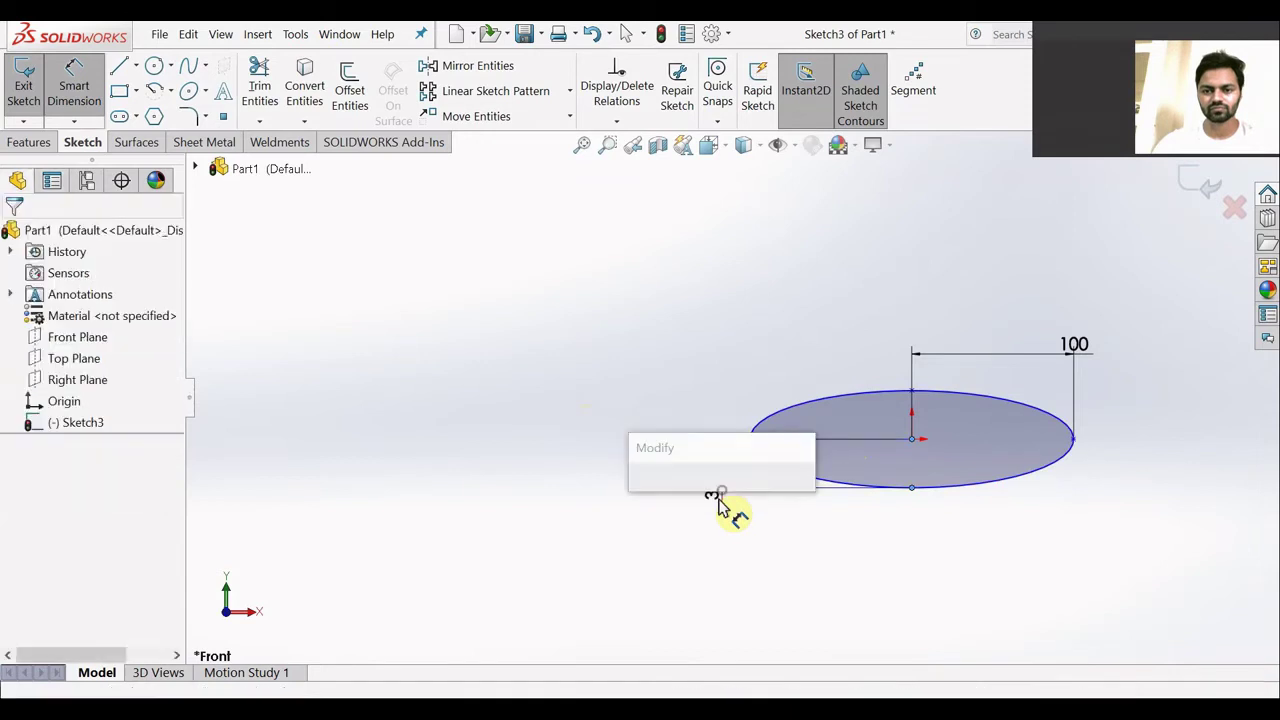
{"action": "left_click", "coordinate": [630, 502]}
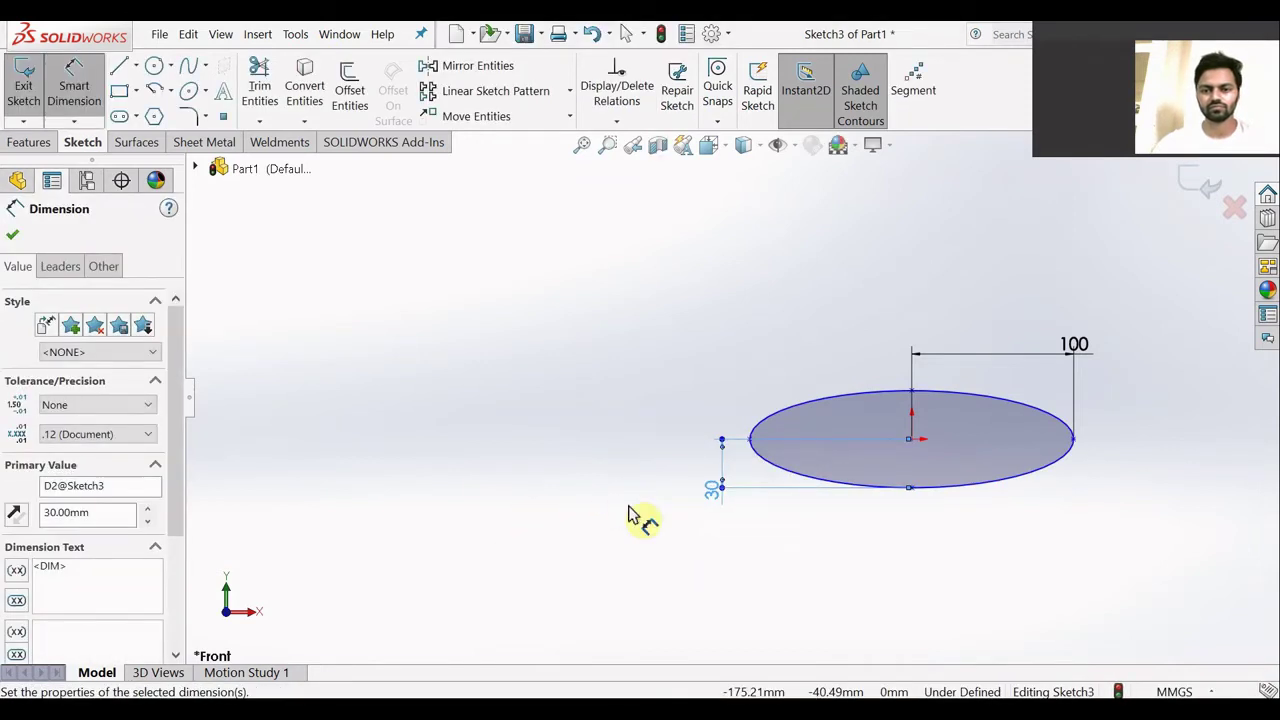
{"action": "key", "text": "Escape"}
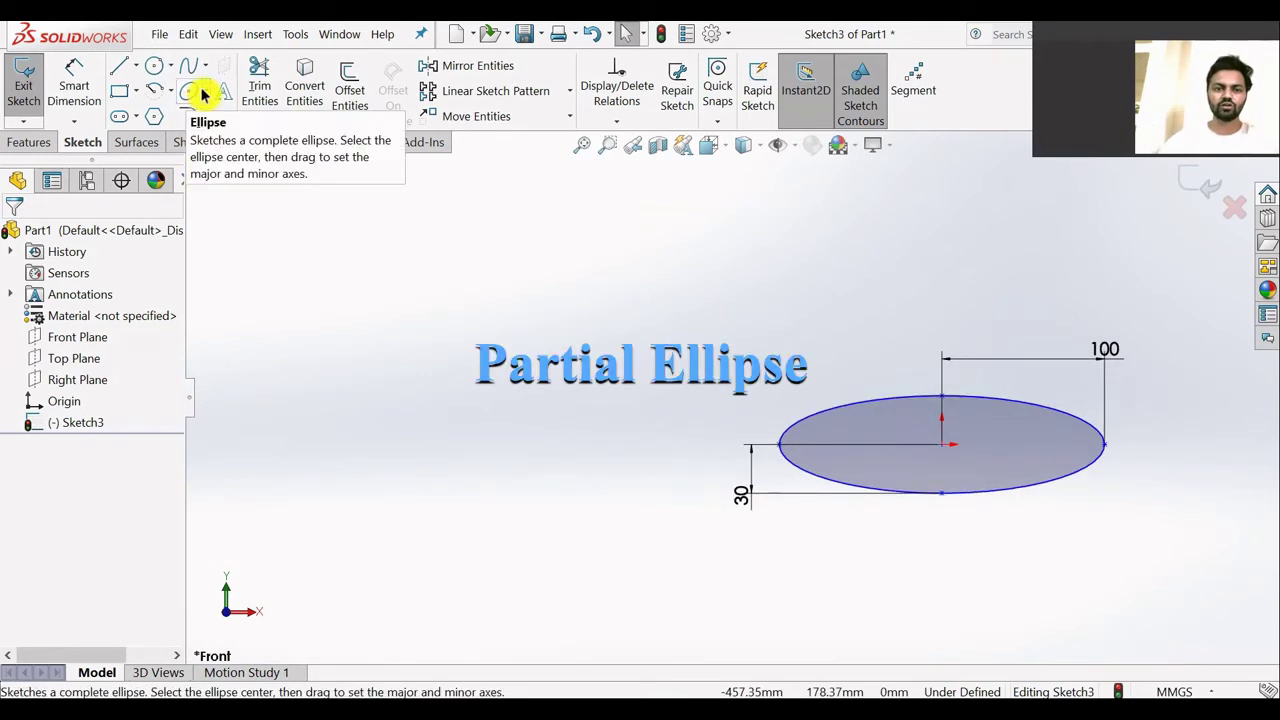
- Sketch a partial ellipse left of the dimensioned ellipse, with radii of about 66 mm and 18 mm and its opening facing right
{"action": "left_click", "coordinate": [205, 92]}
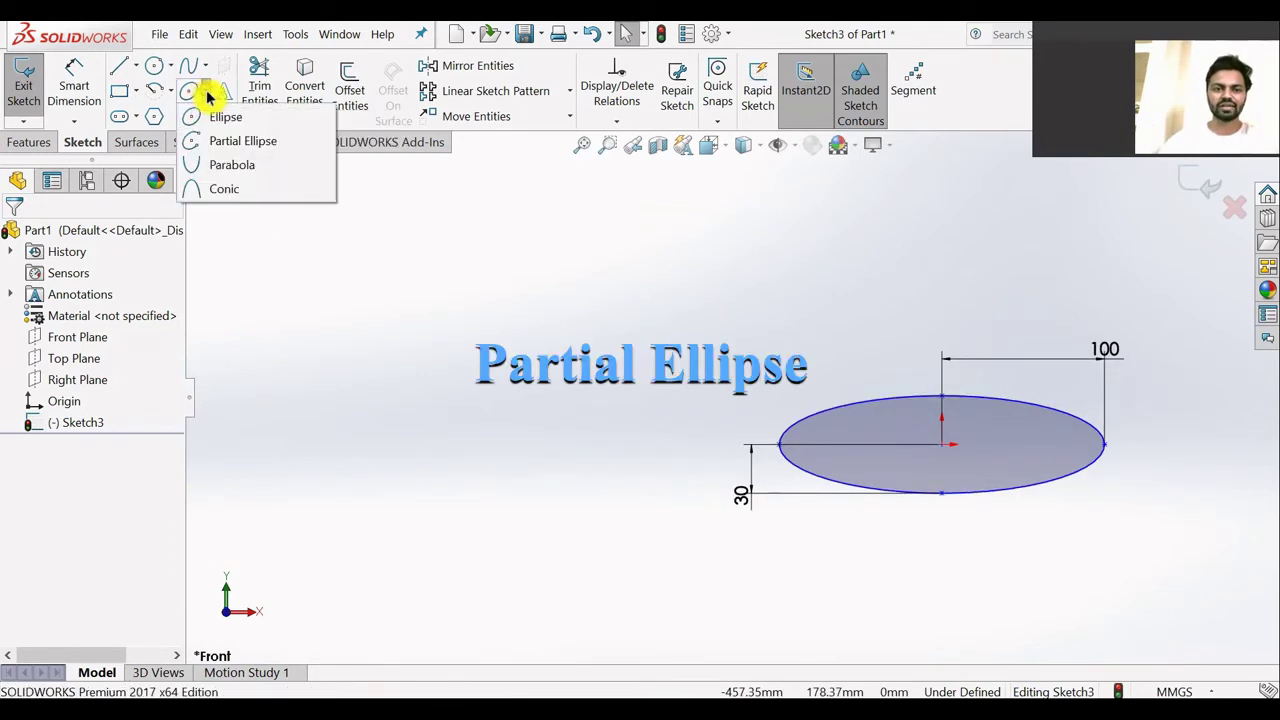
{"action": "left_click", "coordinate": [219, 149]}
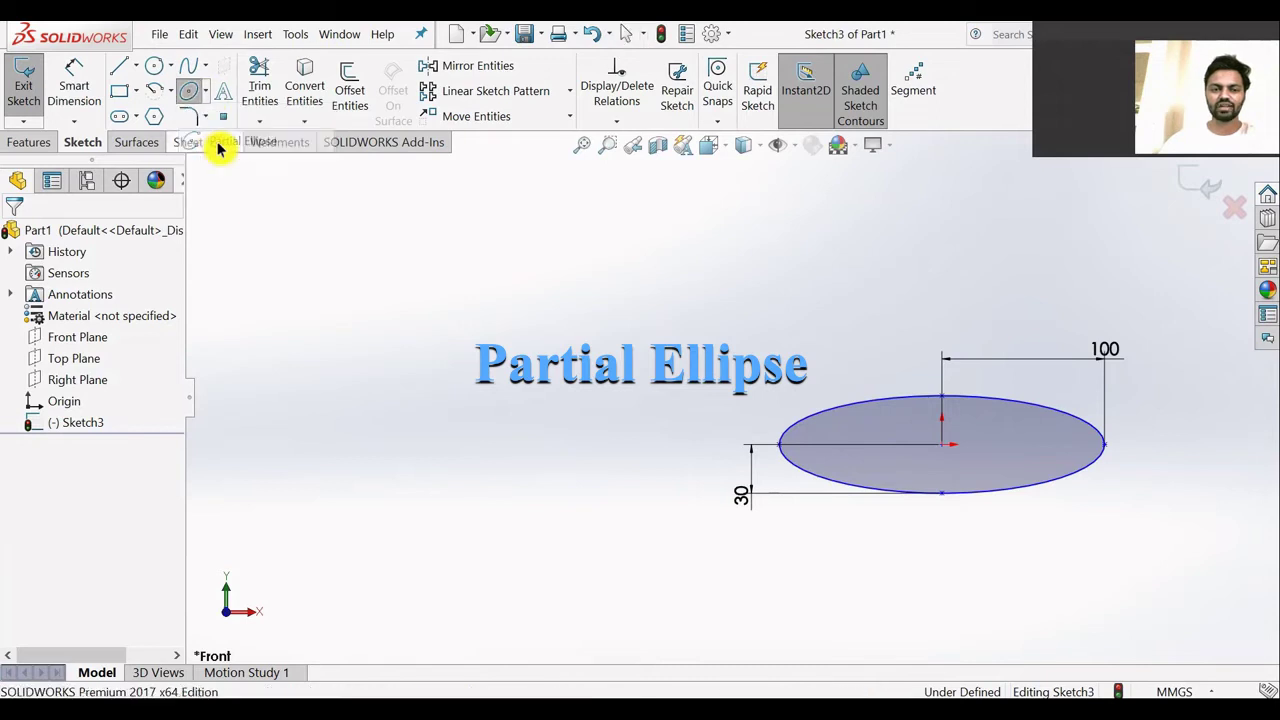
{"action": "left_click", "coordinate": [357, 381]}
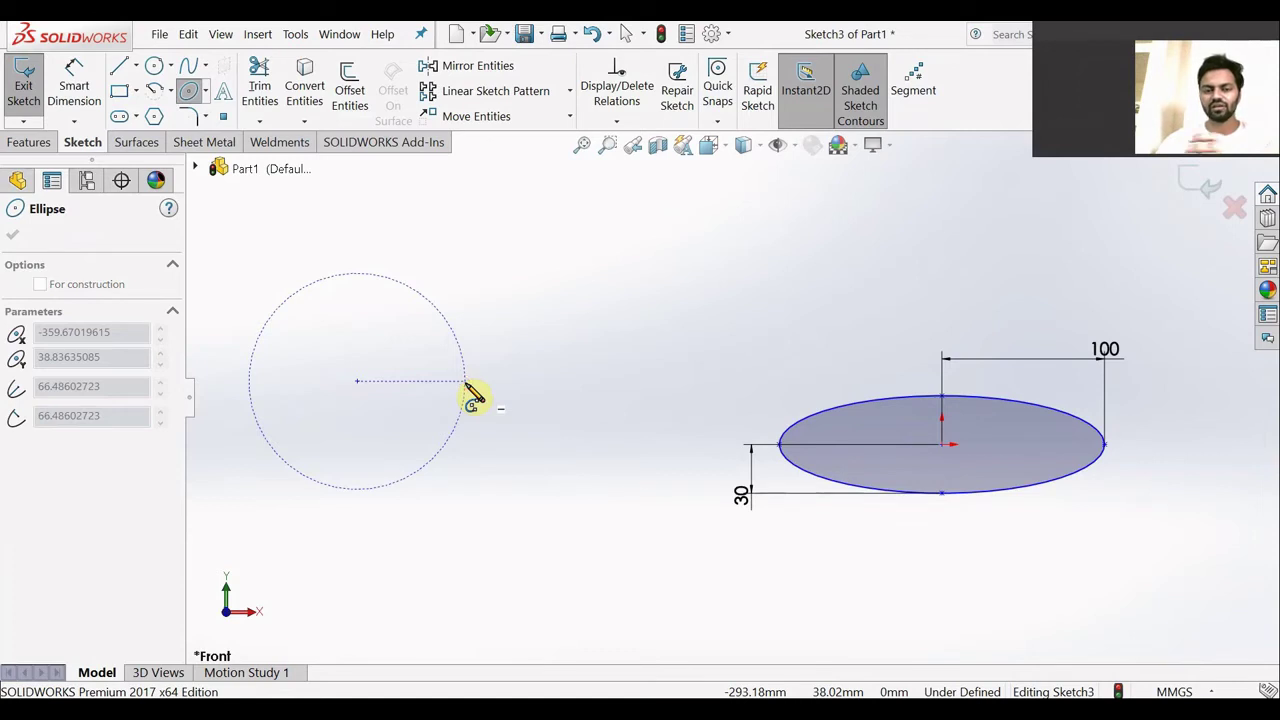
{"action": "left_click", "coordinate": [467, 389]}
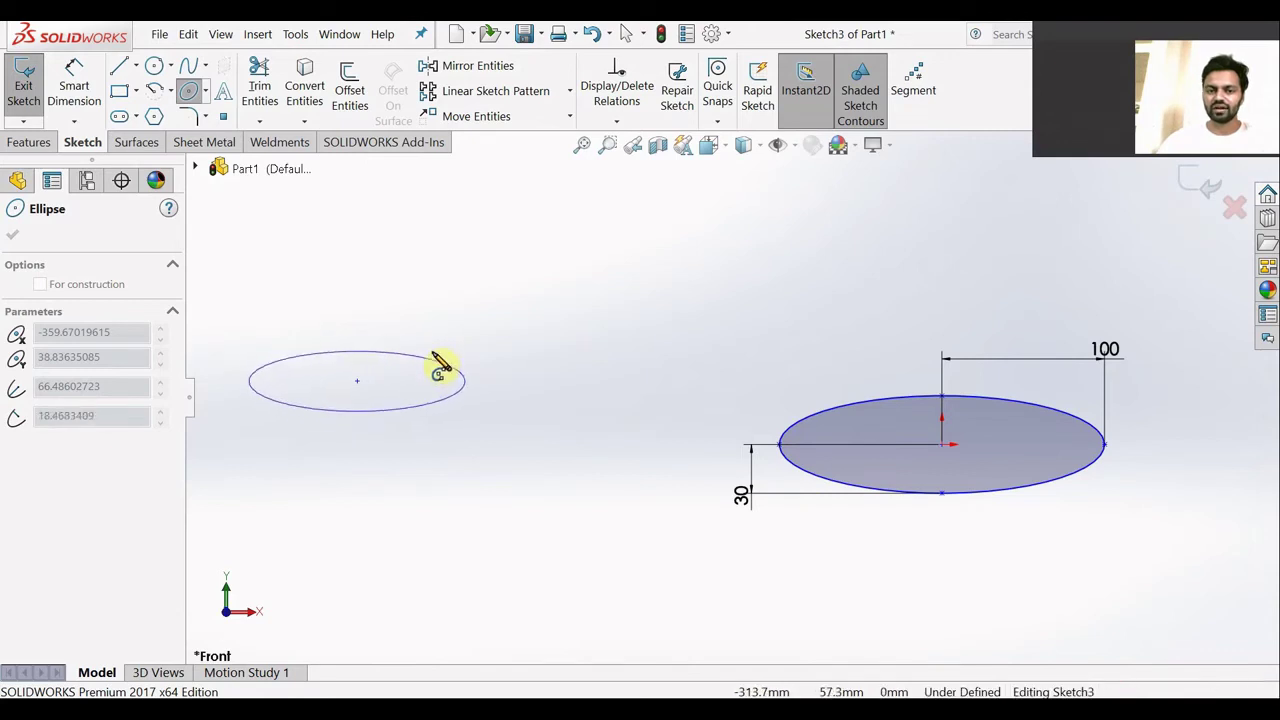
{"action": "left_click", "coordinate": [431, 353]}
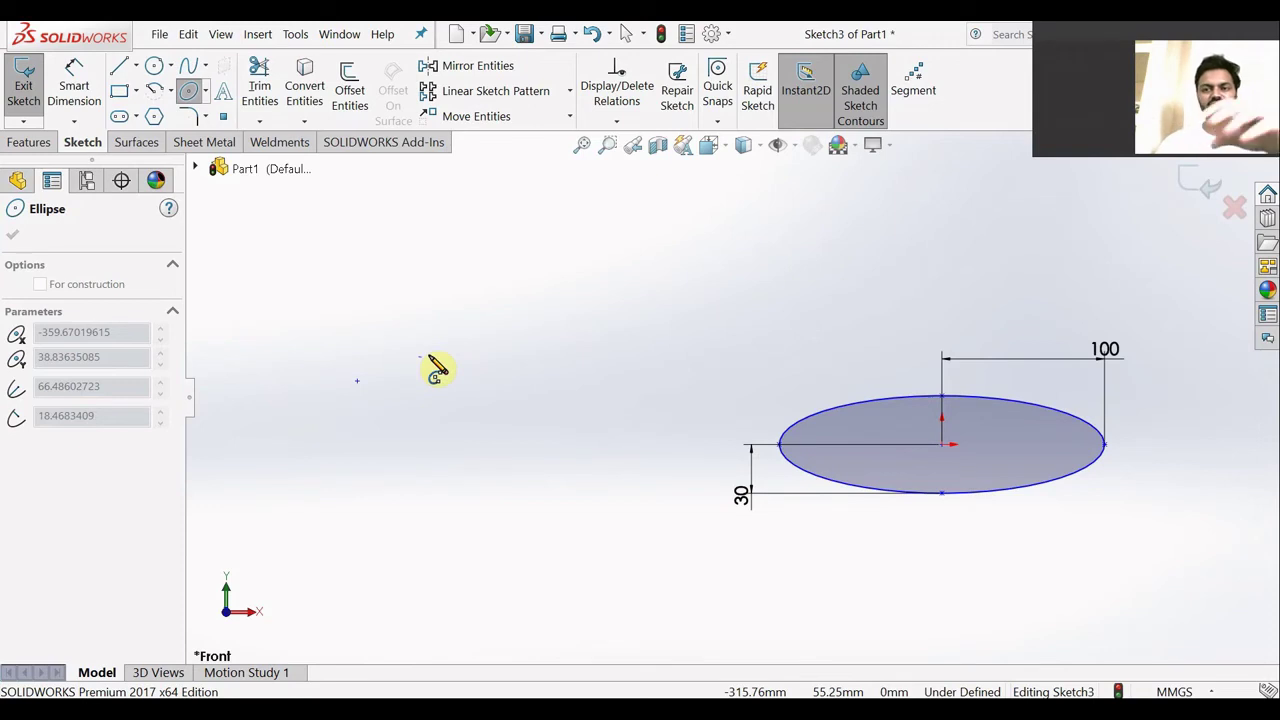
{"action": "left_click", "coordinate": [424, 356]}
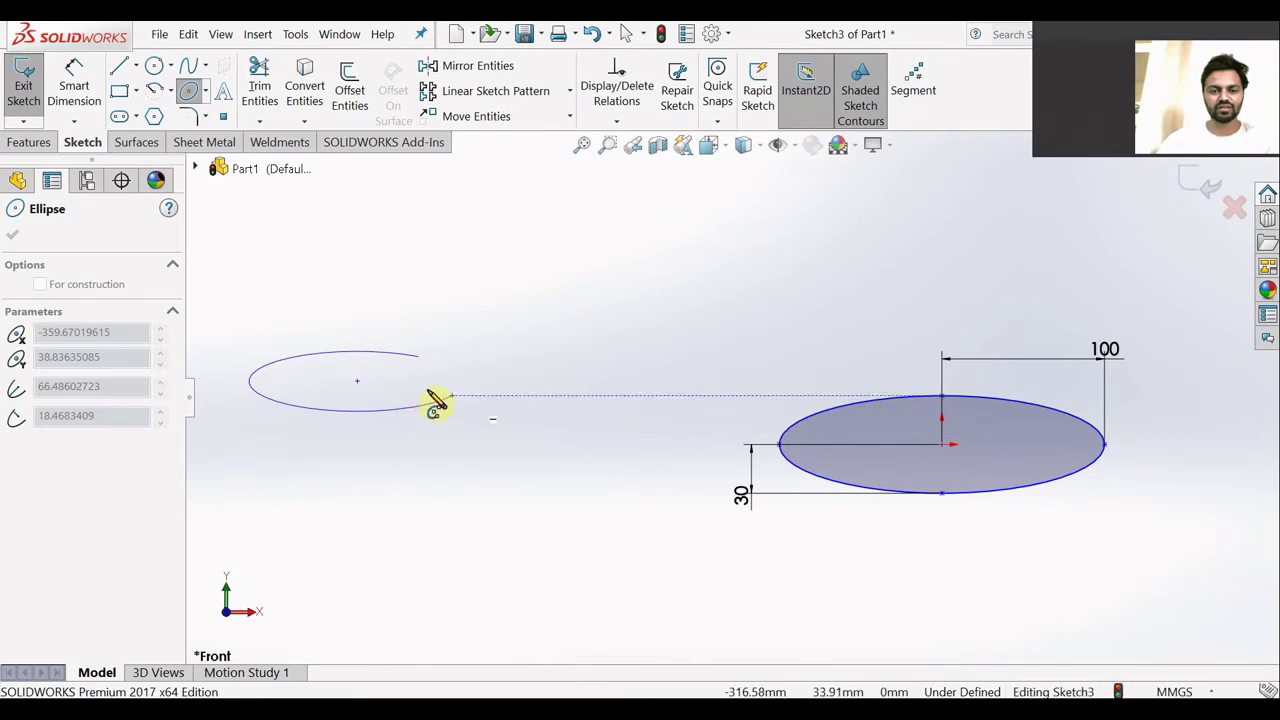
{"action": "left_click", "coordinate": [412, 400]}
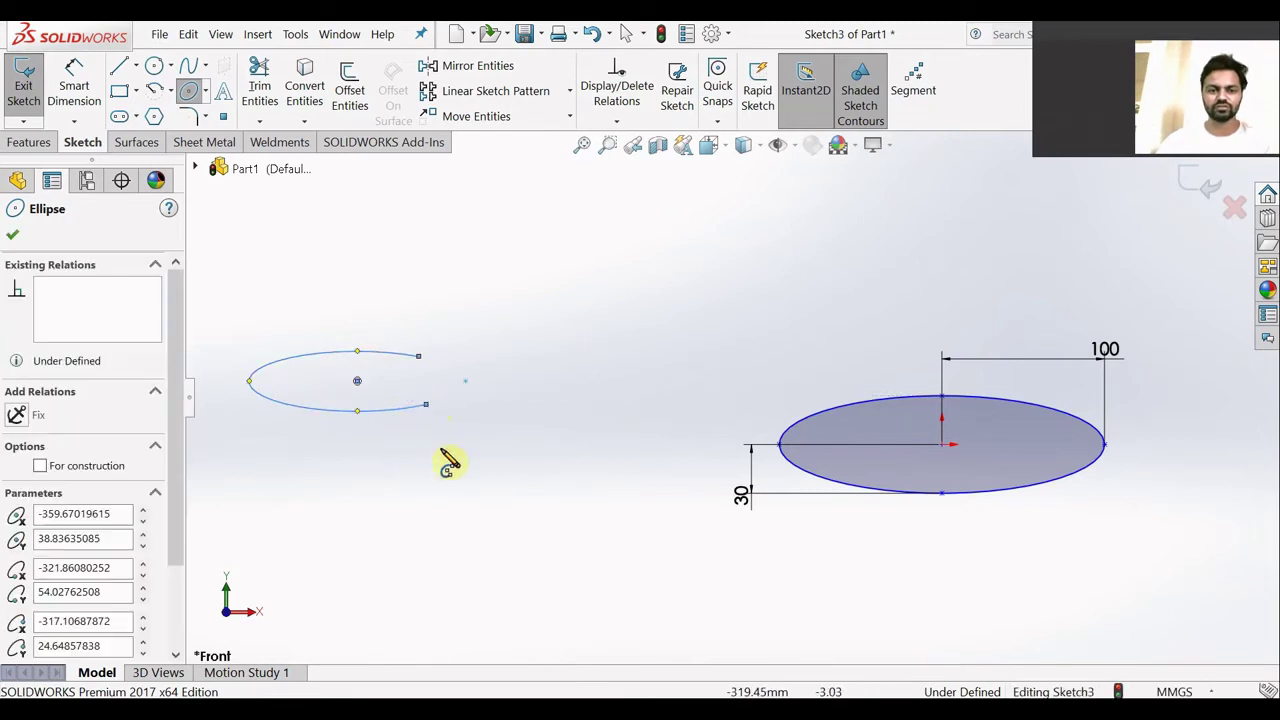
- Sketch a downward-opening parabola across the partial ellipse, with focus about (-207, 70), apex about (-207, 123), and ends about (-100, 71) and (-391, -36)
{"action": "key", "text": "Escape"}
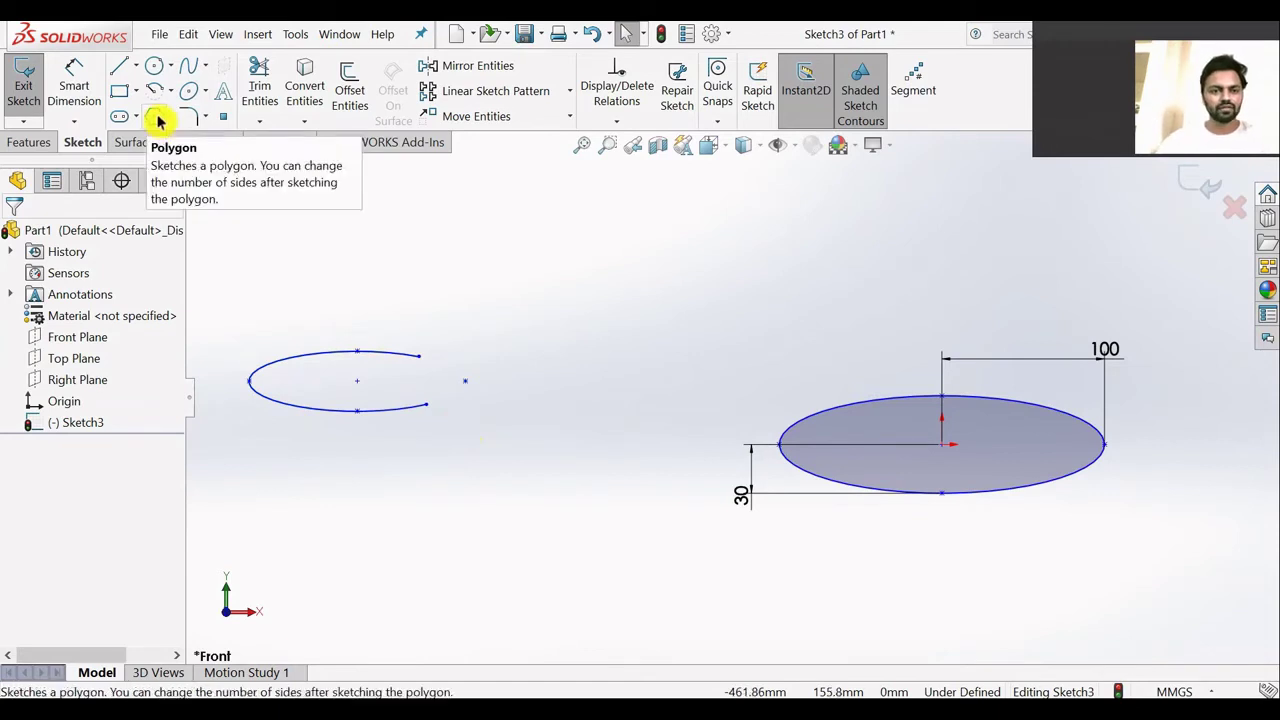
{"action": "left_click", "coordinate": [206, 91]}
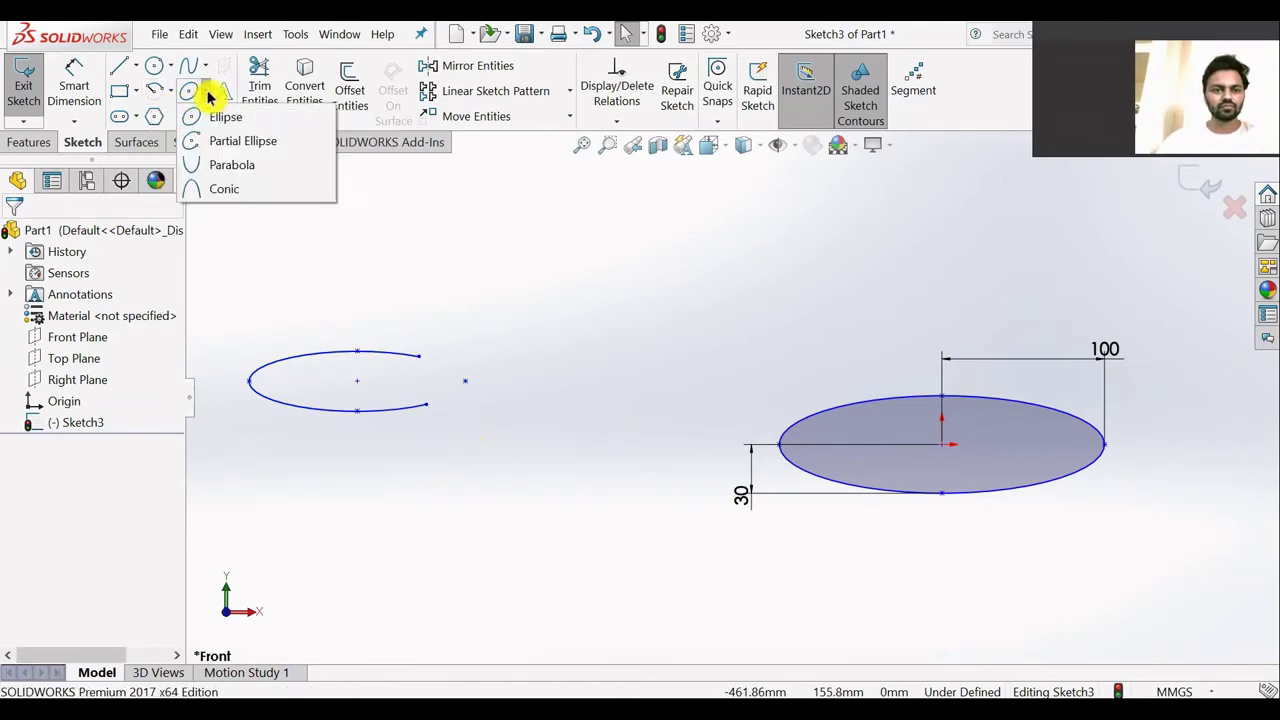
{"action": "left_click", "coordinate": [237, 170]}
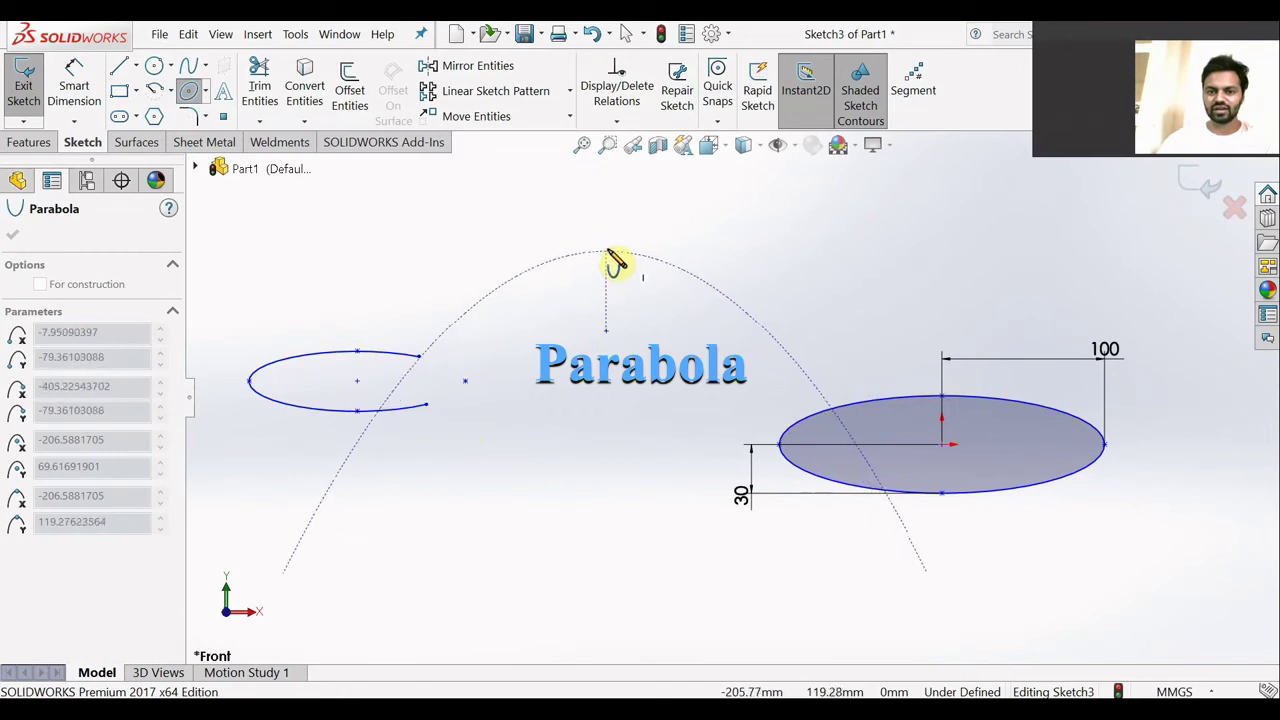
{"action": "left_click", "coordinate": [608, 246]}
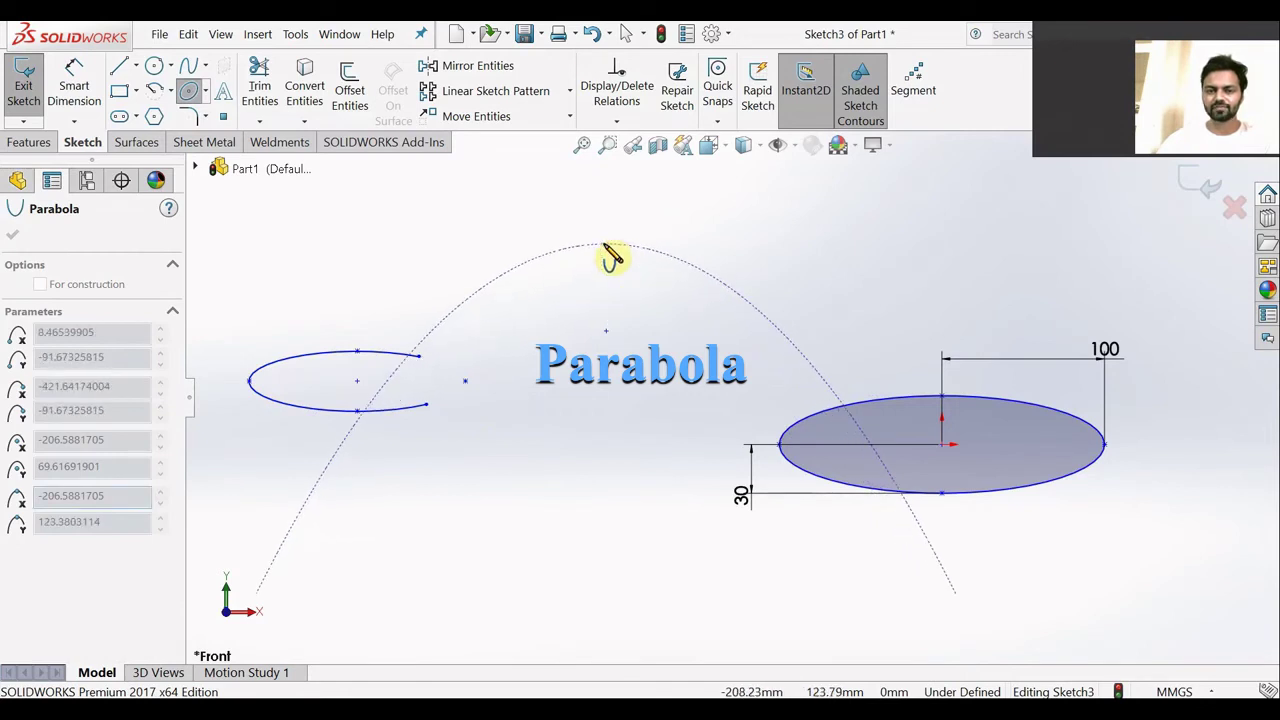
{"action": "left_click", "coordinate": [780, 329]}
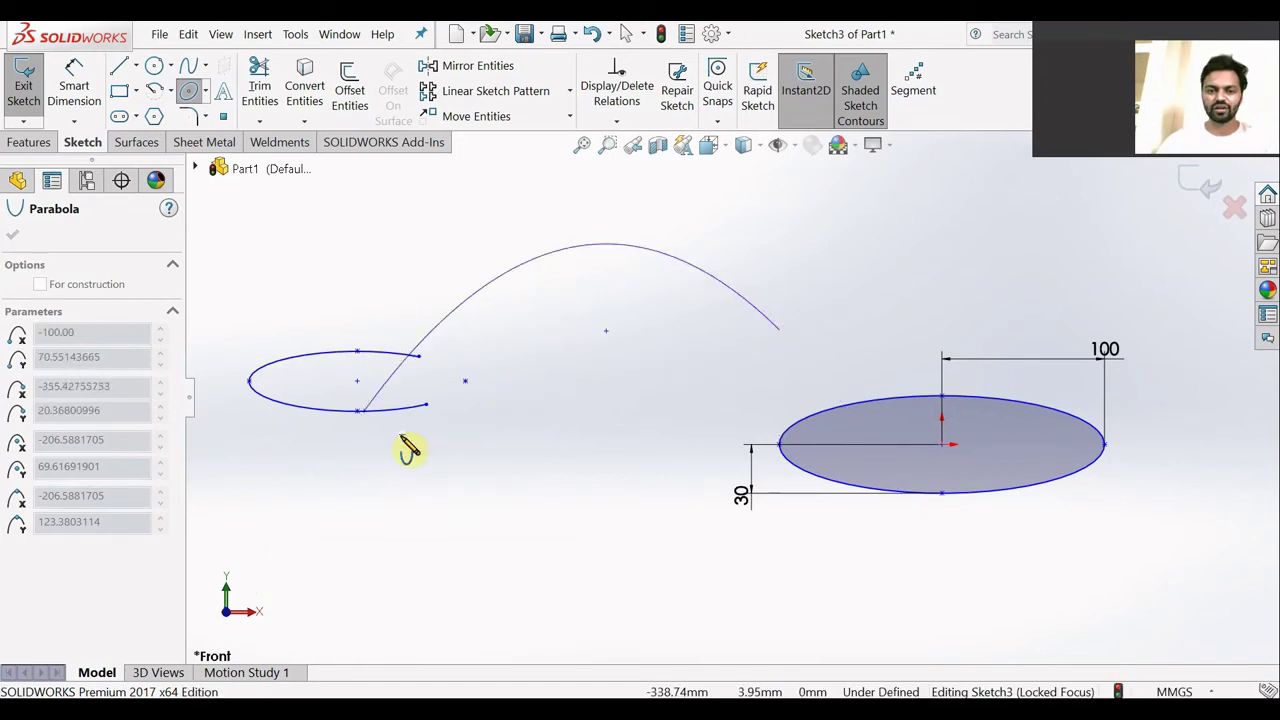
{"action": "left_click", "coordinate": [305, 502]}
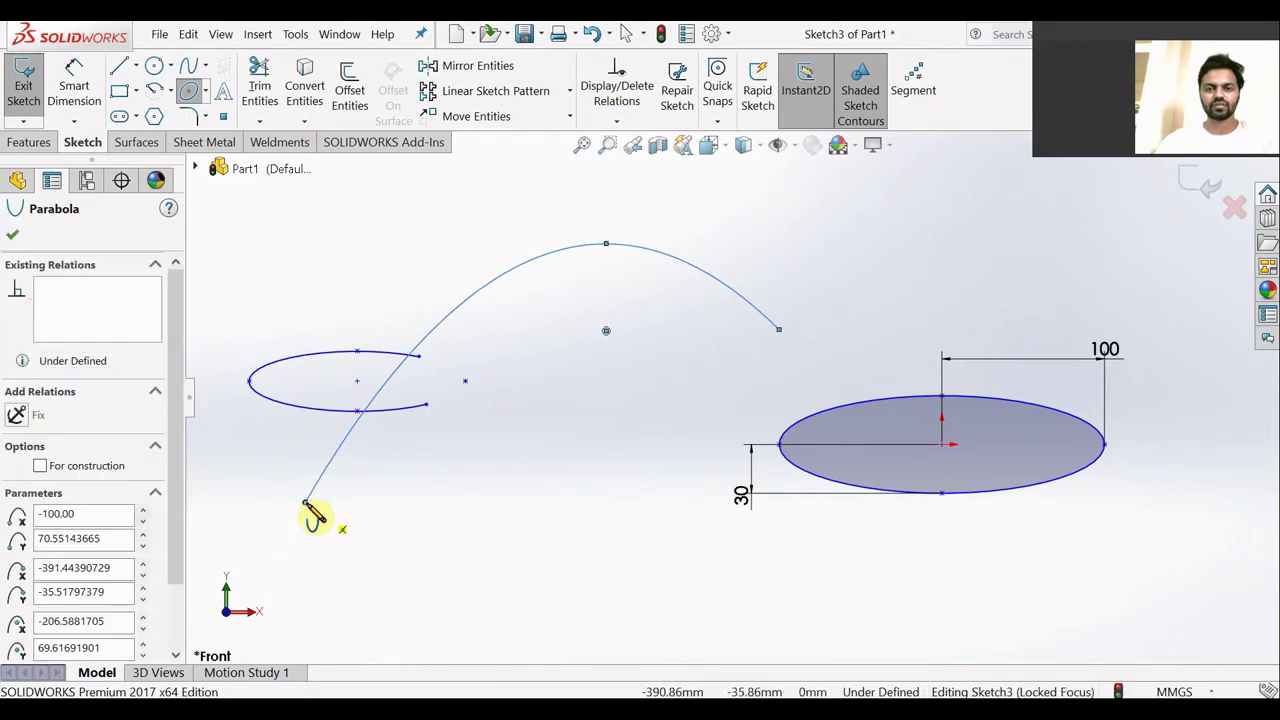
{"action": "key", "text": "Escape"}
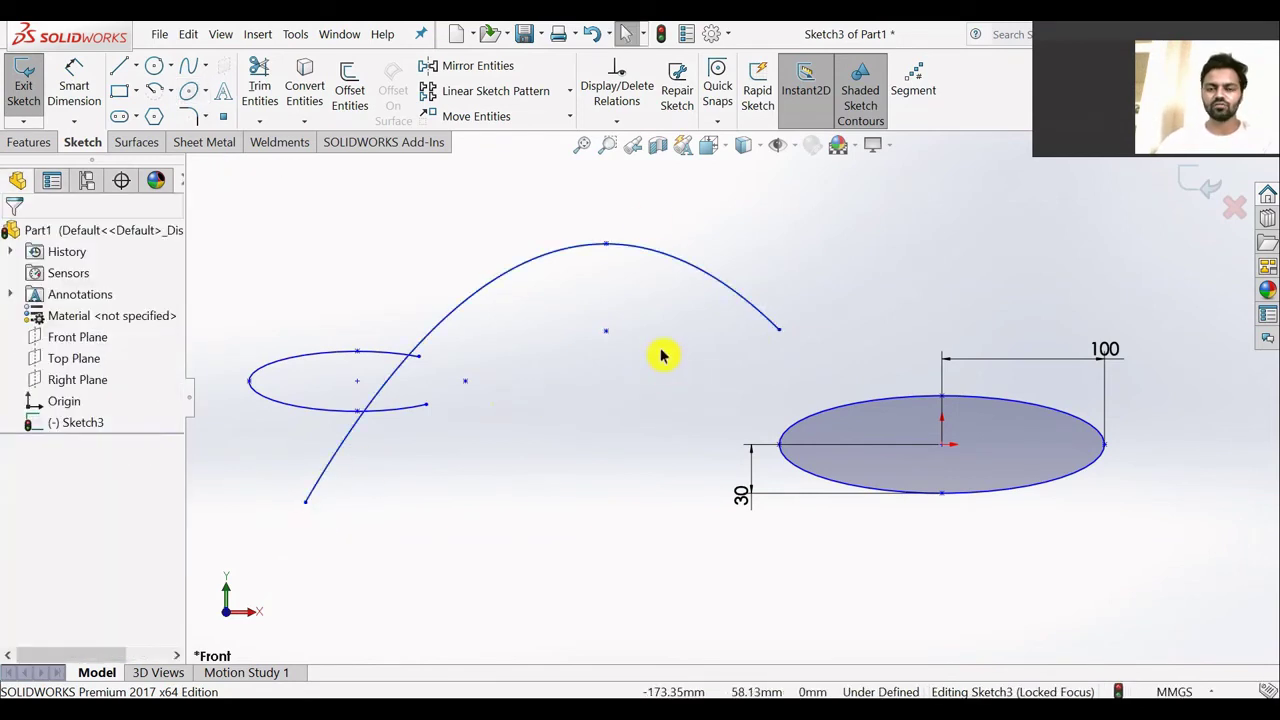
- Delete the partial ellipse and the parabola, keeping only the dimensioned ellipse in the sketch
{"action": "left_click_drag", "start_coordinate": [650, 193], "coordinate": [250, 481]}
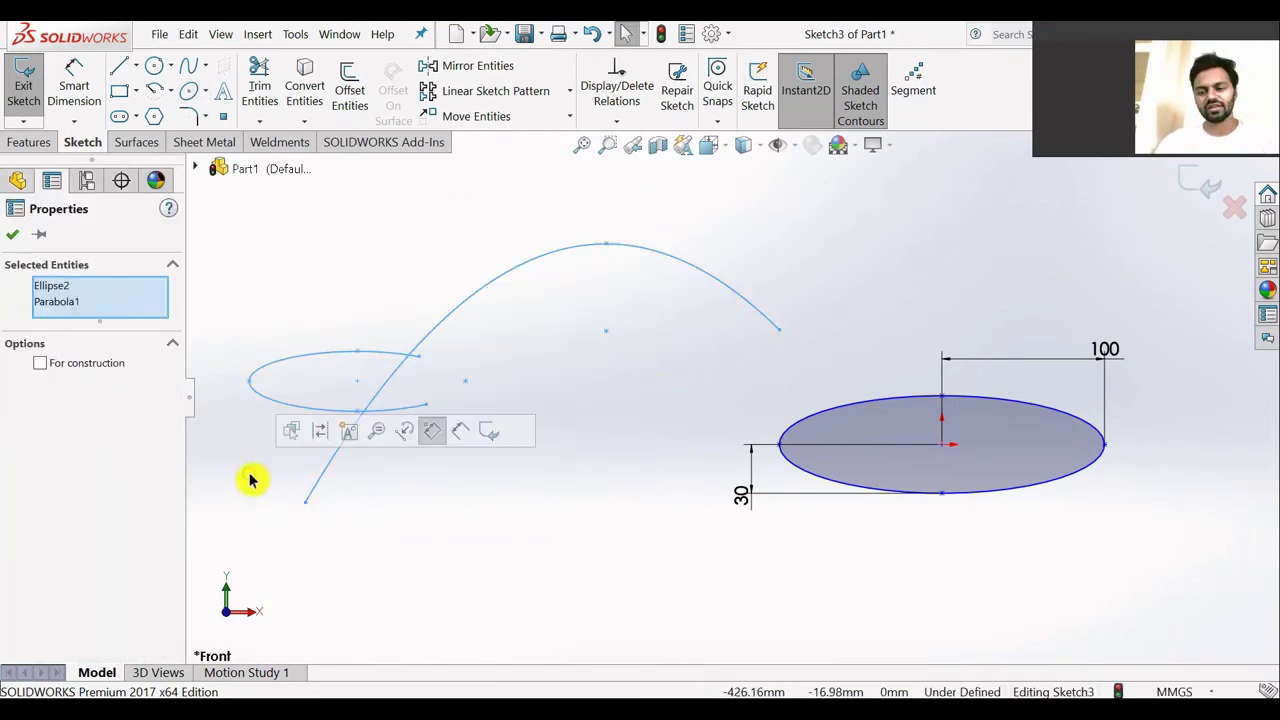
{"action": "key", "text": "Delete"}
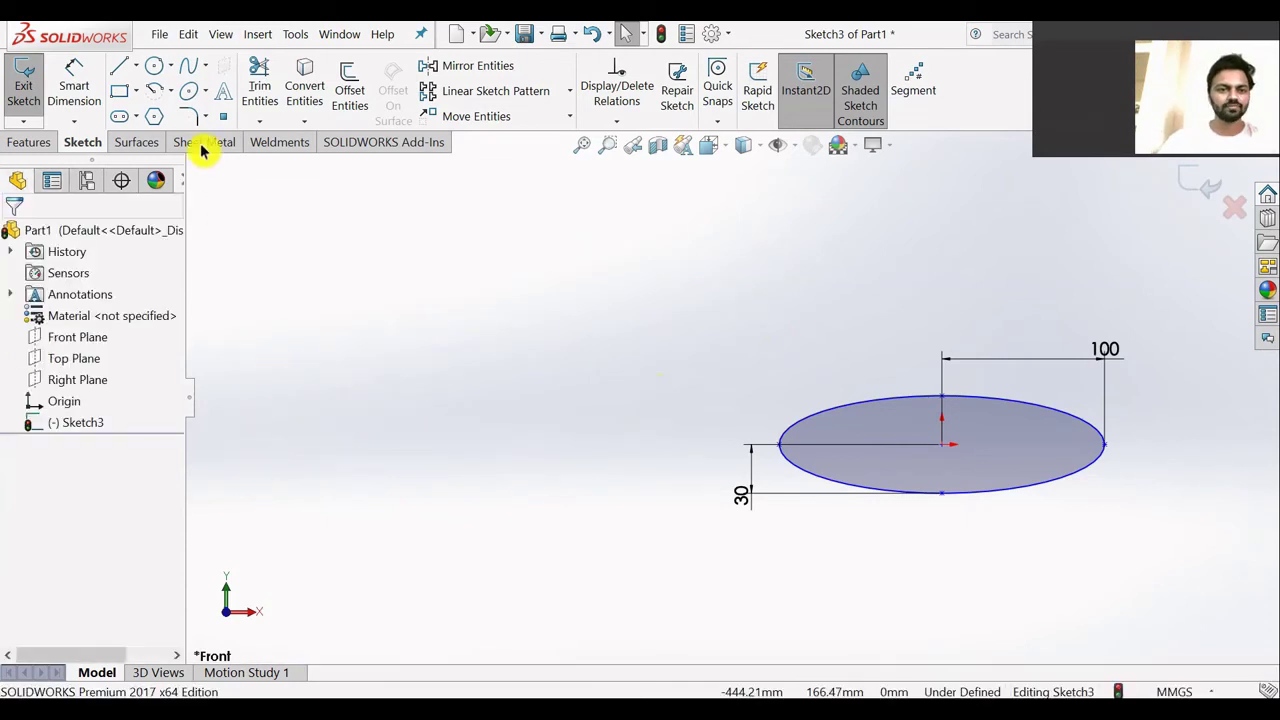
- Sketch a downward-opening parabola left of the ellipse, with focus about (-297, 89), apex about (-297, 146), and ends about (-80, -60) and (-508, -50)
{"action": "left_click", "coordinate": [204, 91]}
{"action": "left_click", "coordinate": [218, 166]}
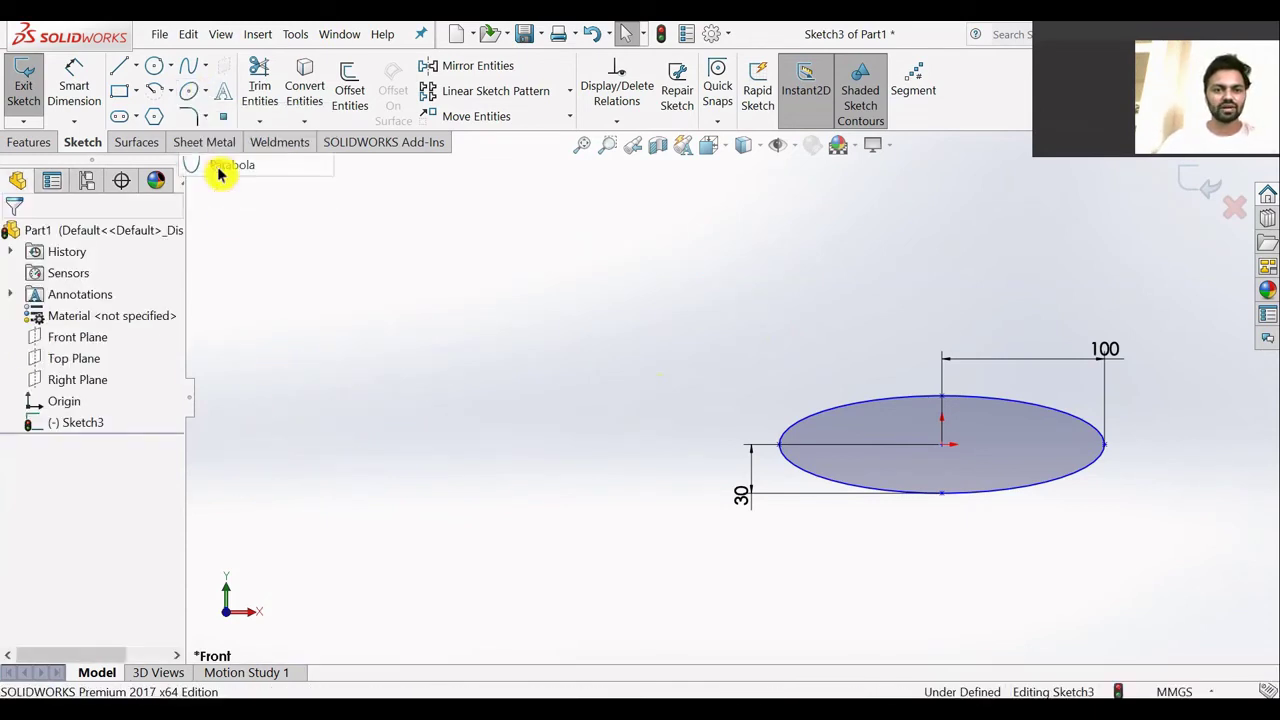
{"action": "left_click", "coordinate": [459, 298]}
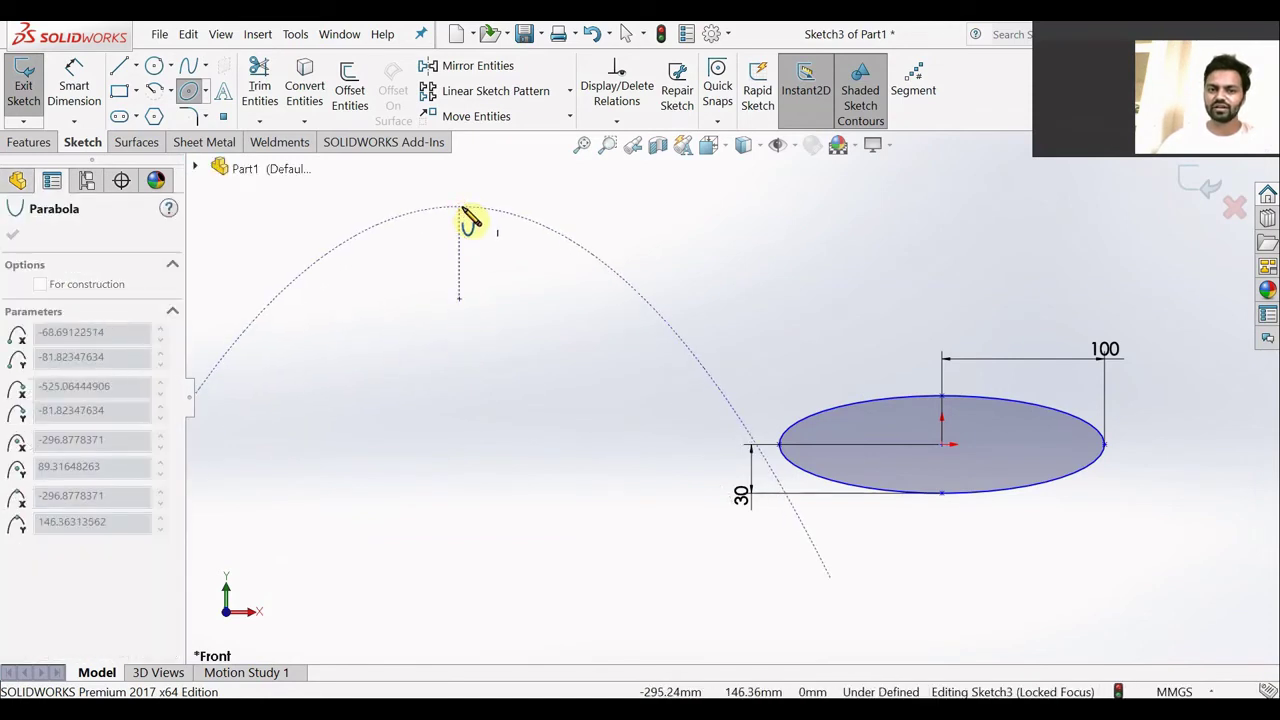
{"action": "left_click", "coordinate": [462, 209]}
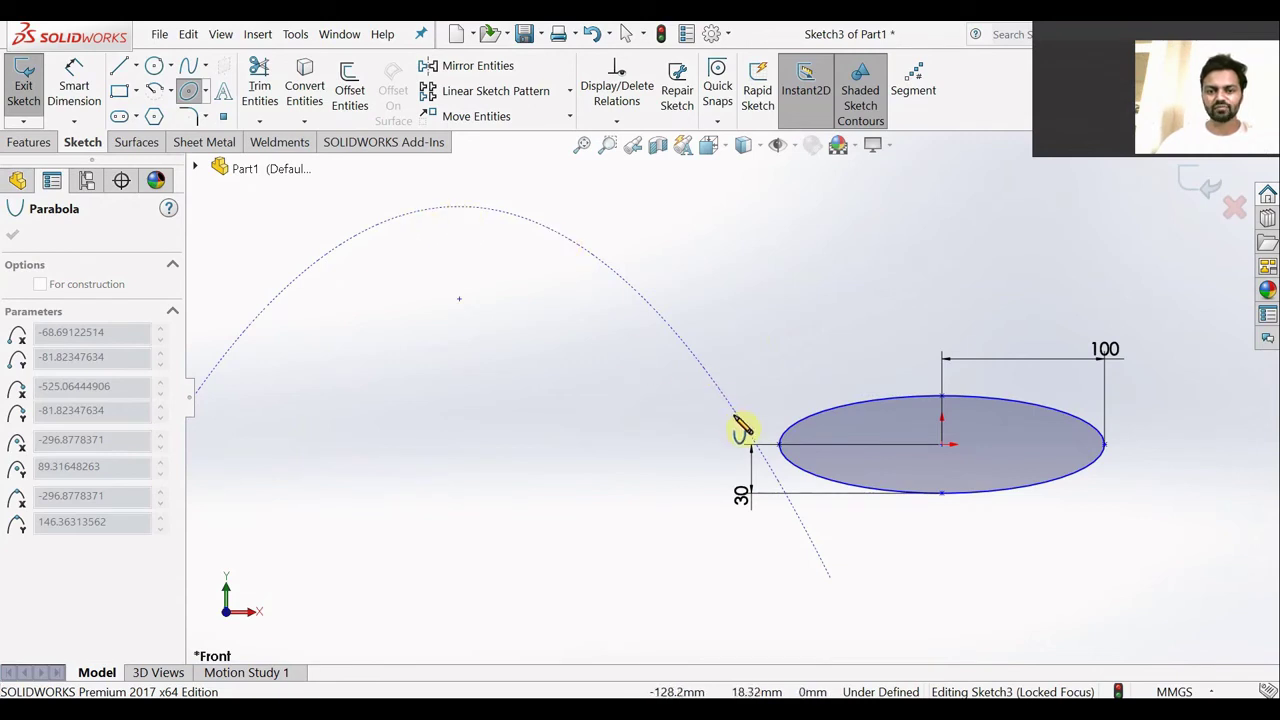
{"action": "left_click", "coordinate": [812, 543]}
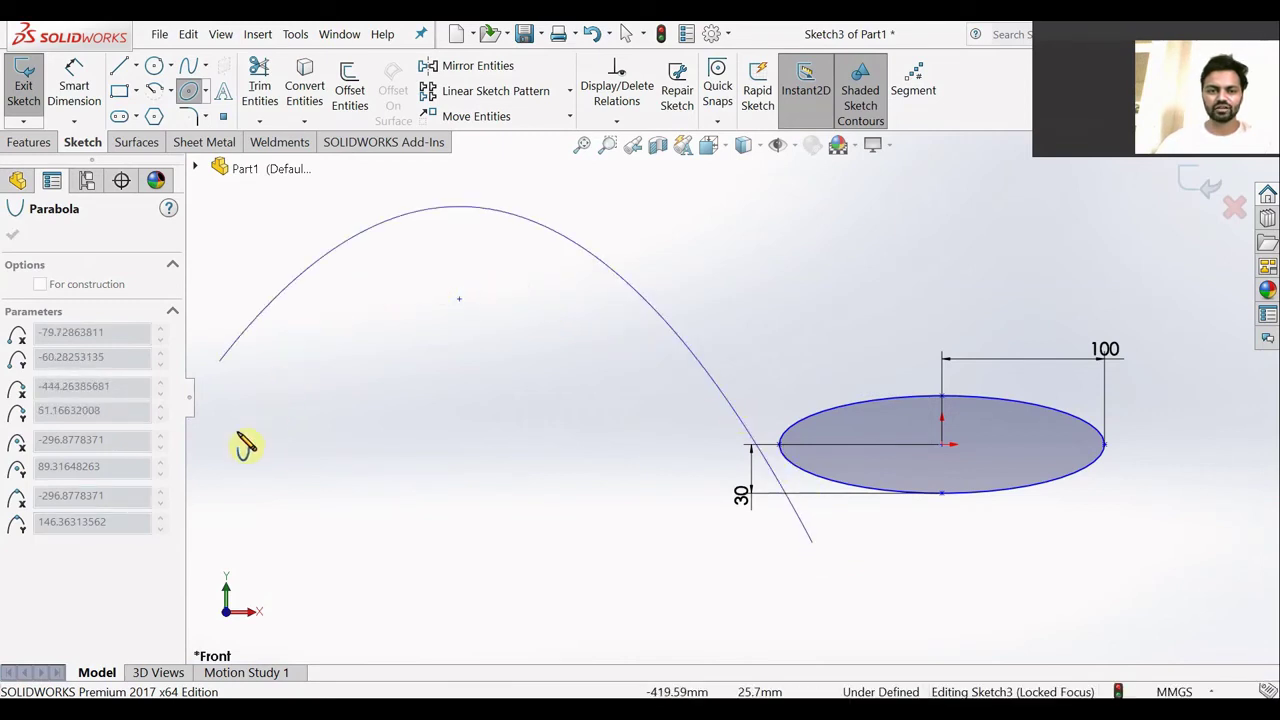
{"action": "scroll", "coordinate": [280, 406], "scroll_direction": "up", "scroll_amount": 3}
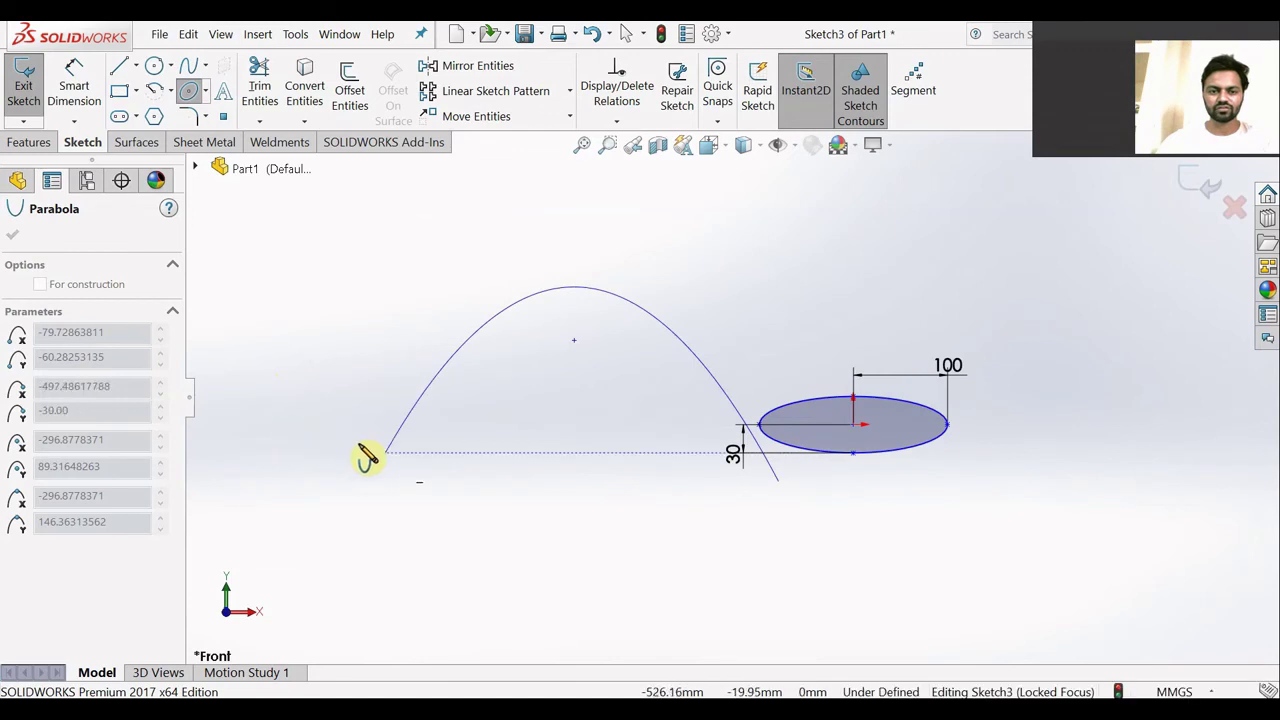
{"action": "left_click", "coordinate": [373, 470]}
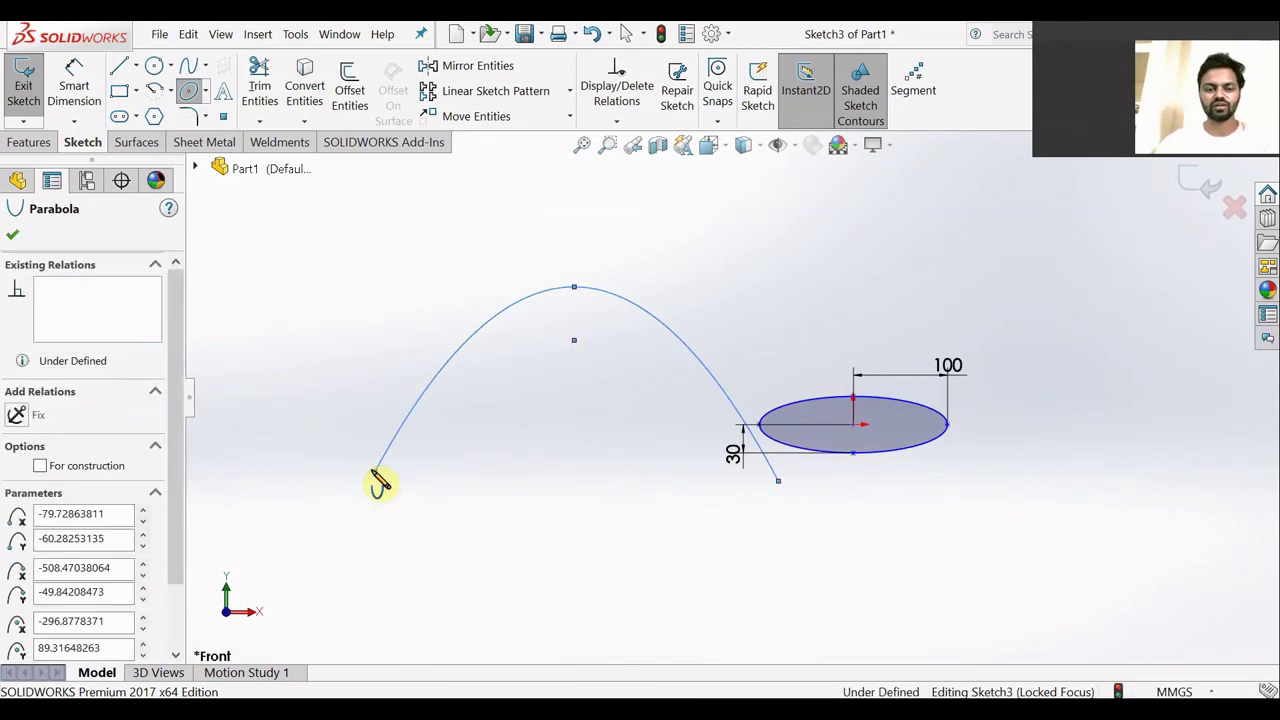
{"action": "key", "text": "Escape"}
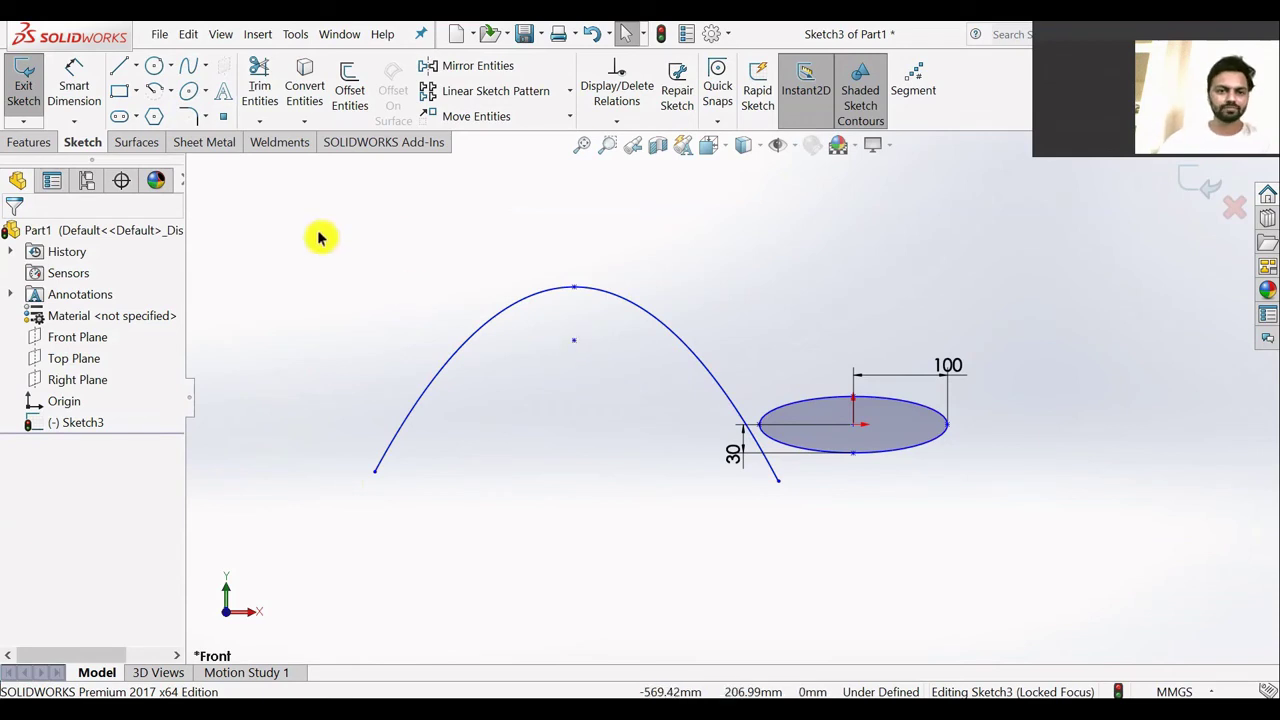
- Sketch an upward-opening conic left of the parabola, with two level endpoints, its tangent vertex centred below them, and its shoulder above that vertex
{"action": "left_click", "coordinate": [205, 96]}
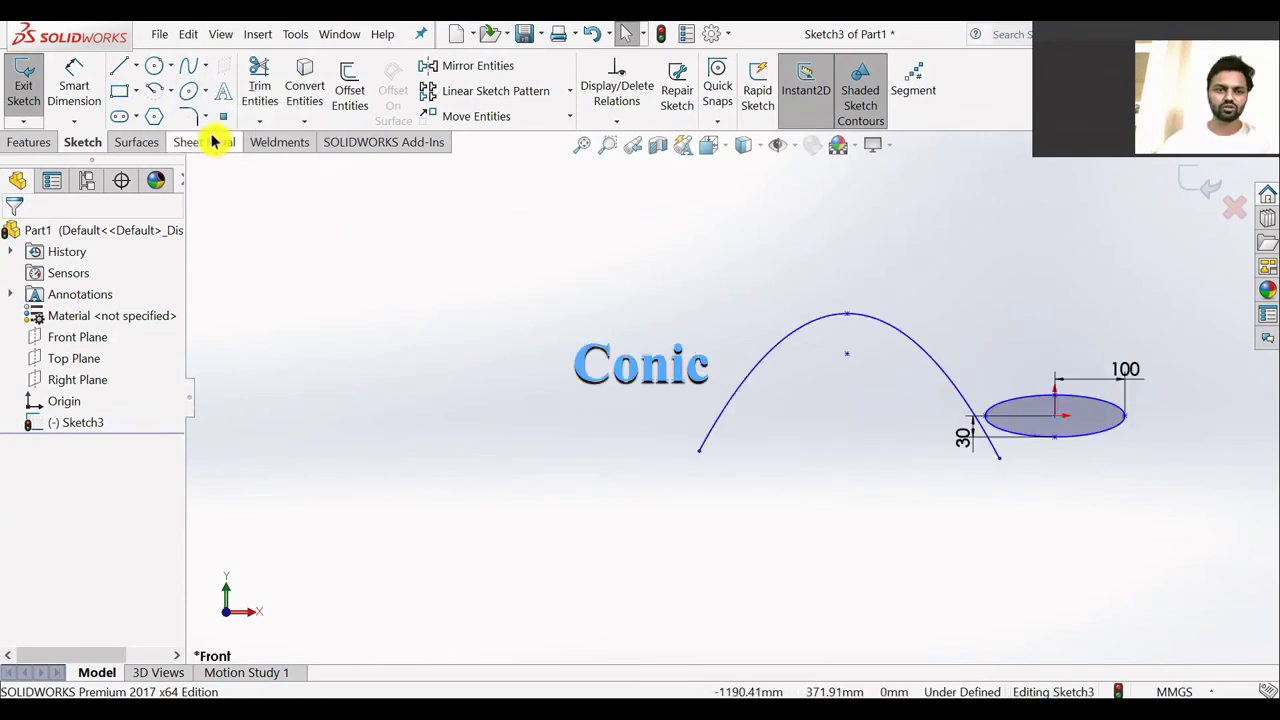
{"action": "left_click", "coordinate": [205, 96]}
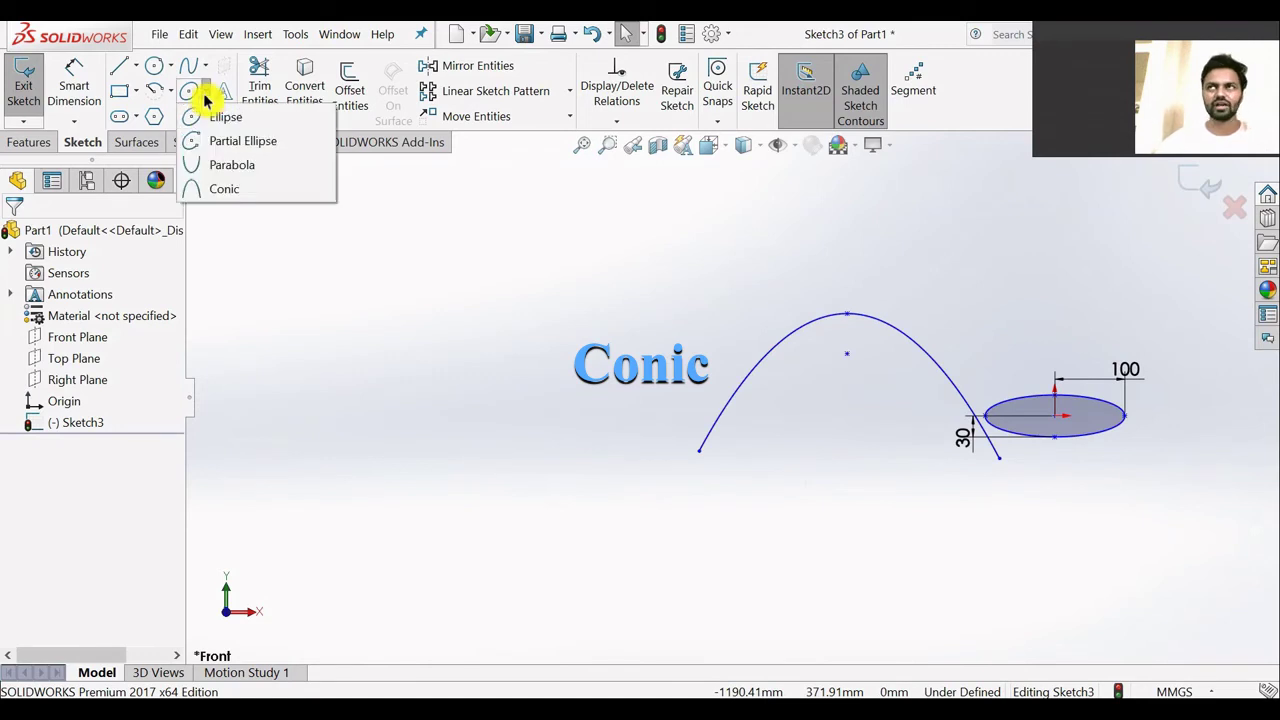
{"action": "left_click", "coordinate": [228, 190]}
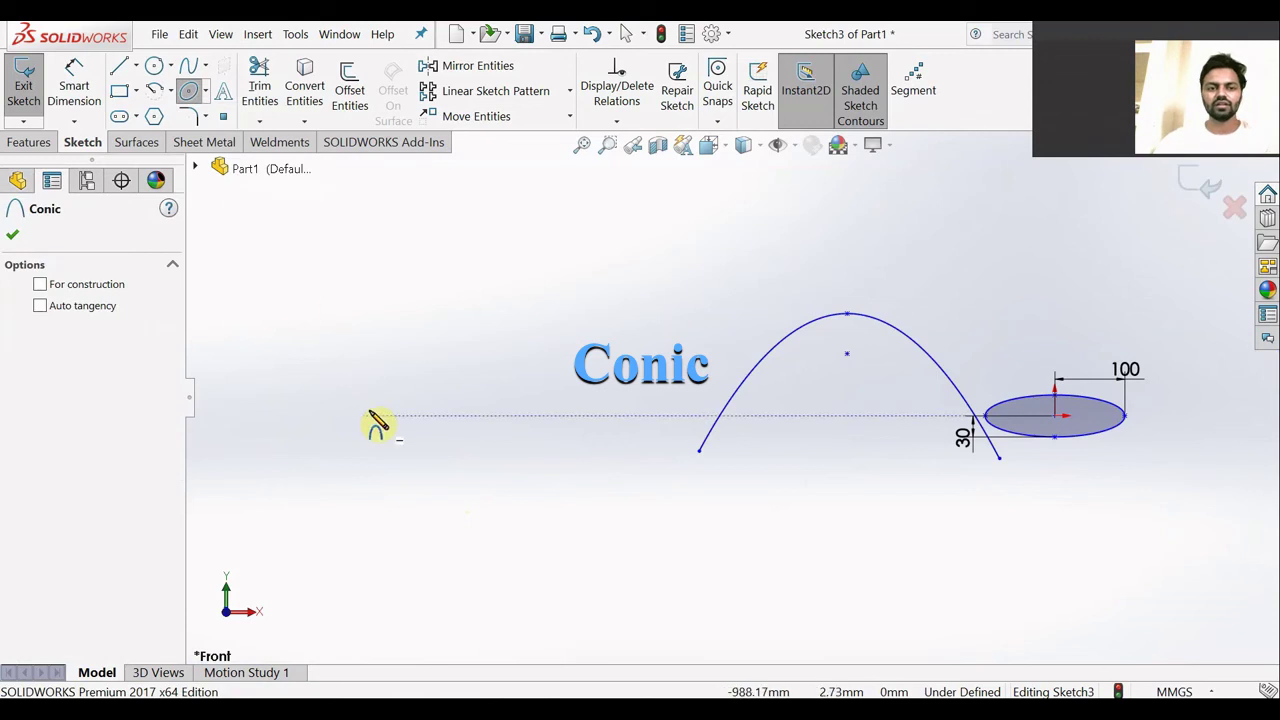
{"action": "left_click", "coordinate": [366, 330]}
{"action": "left_click", "coordinate": [560, 331]}
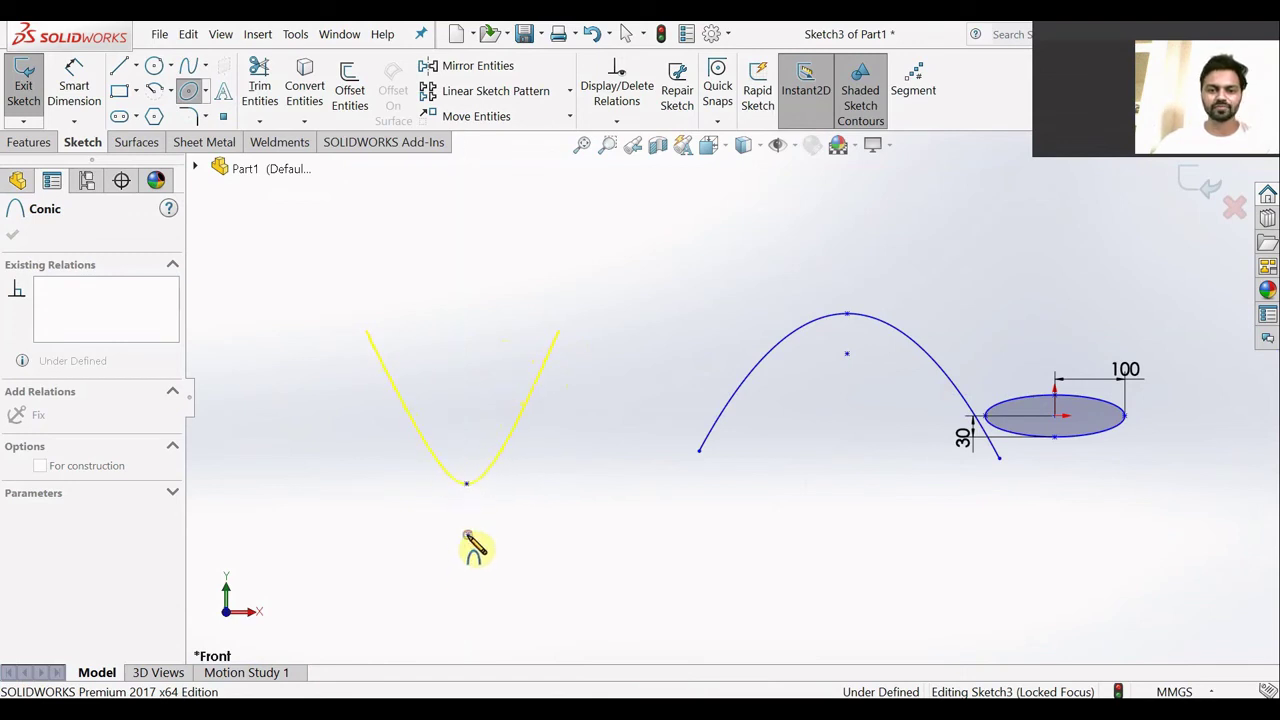
{"action": "left_click", "coordinate": [466, 534]}
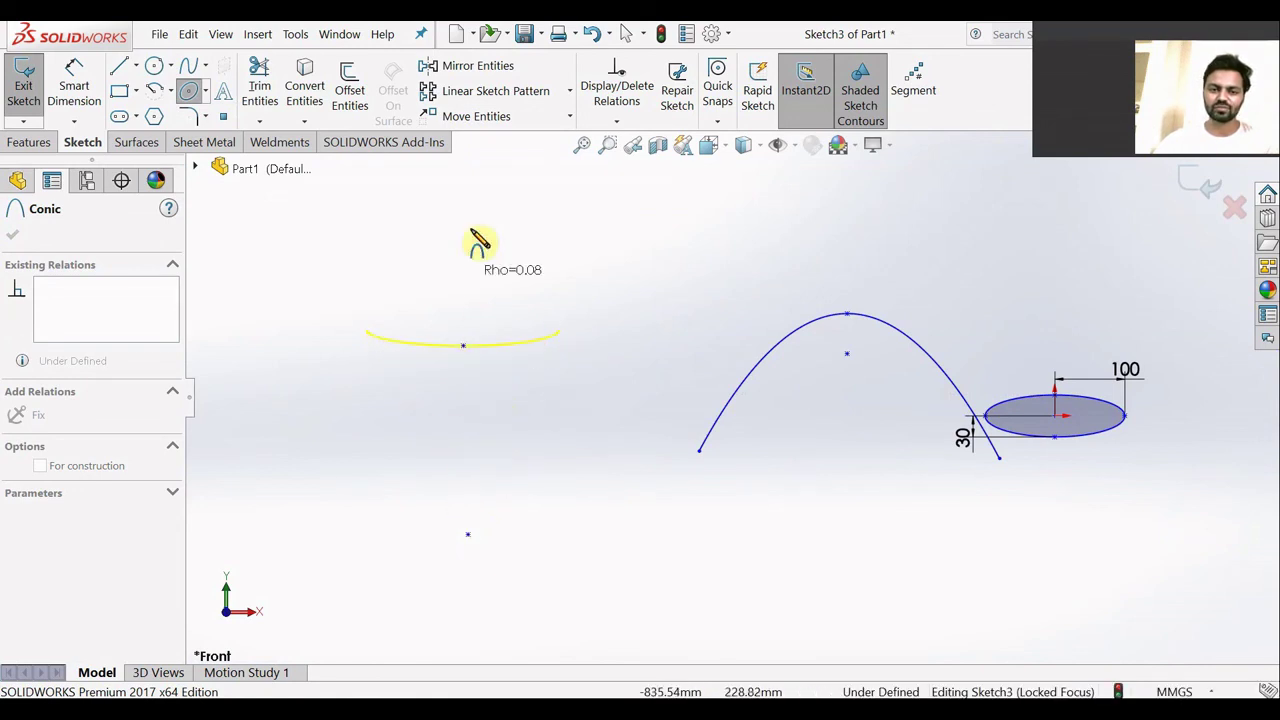
{"action": "left_click", "coordinate": [468, 472]}
{"action": "key", "text": "Escape"}
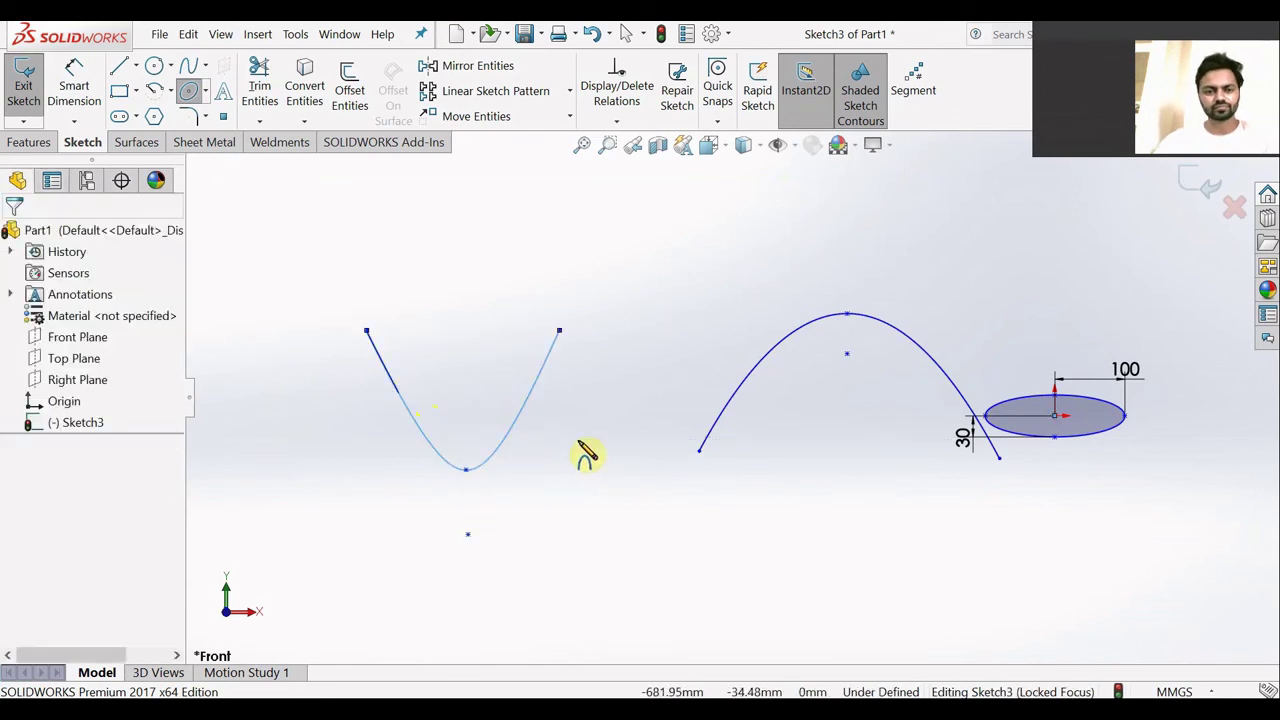